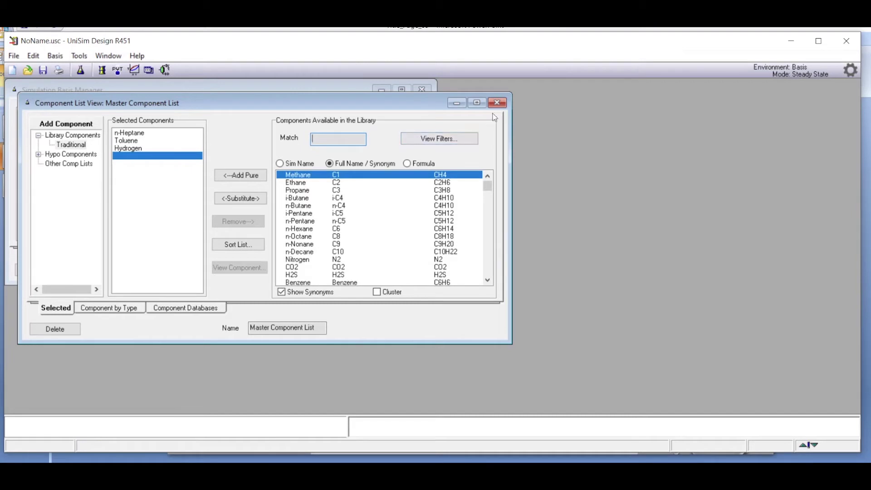
Close the component list and add a fluid package that uses the Peng-Robinson property package.
click(498, 103)
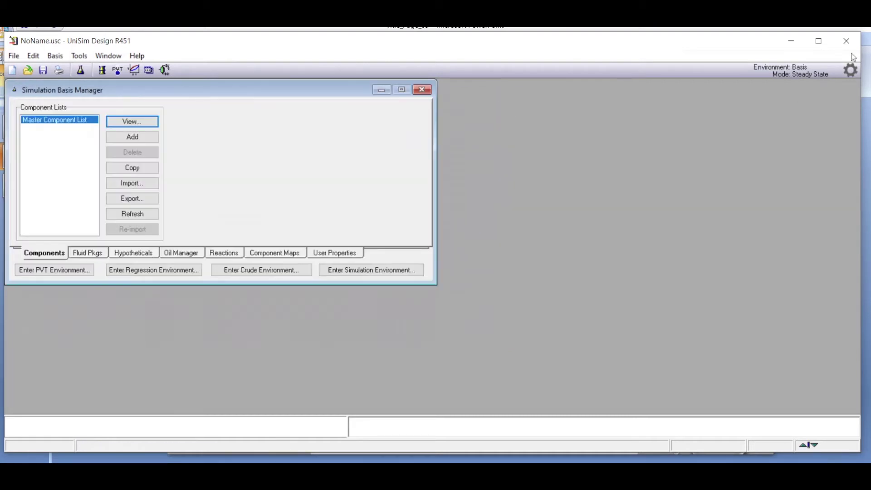
click(93, 255)
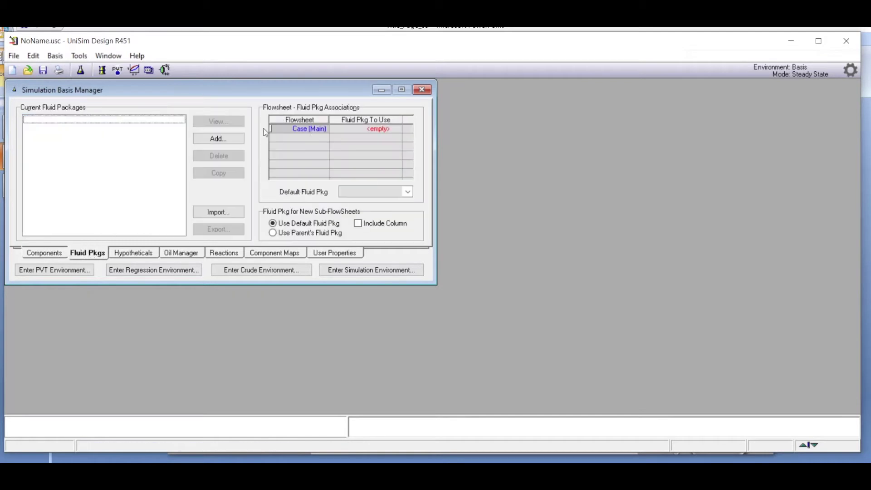
click(217, 139)
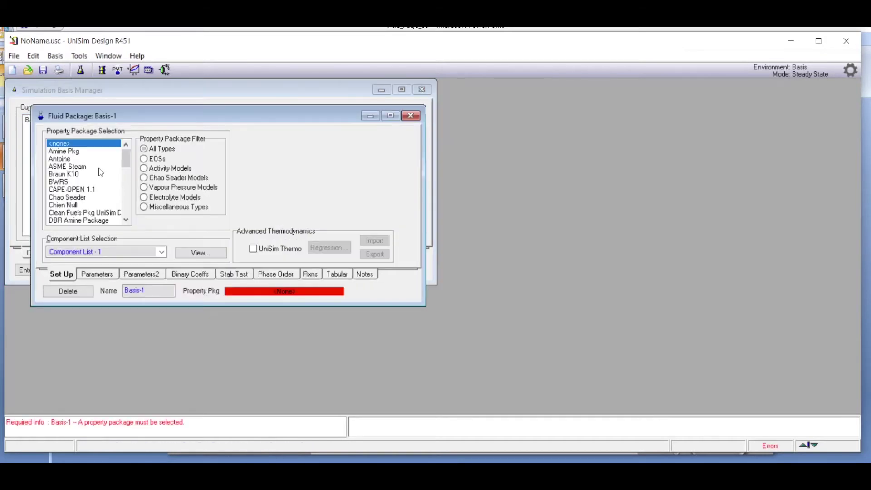
drag(127, 158, 128, 192)
click(81, 198)
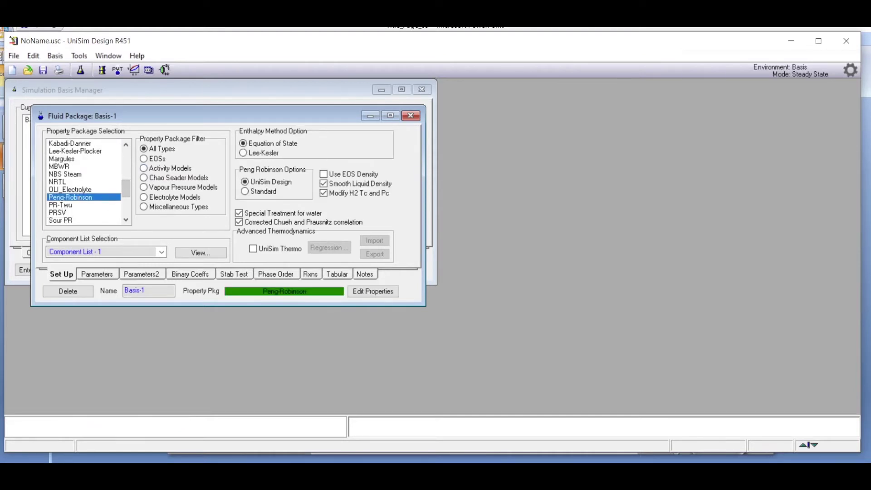
key(alt+Tab)
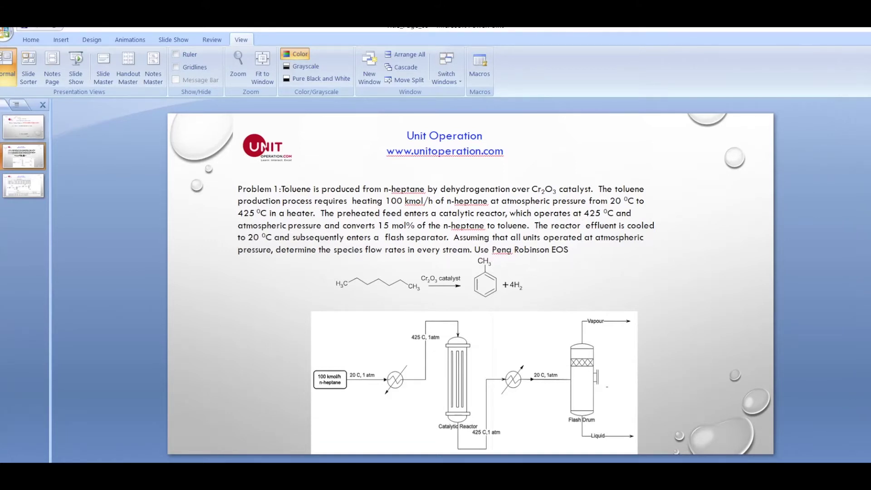
key(alt+Tab)
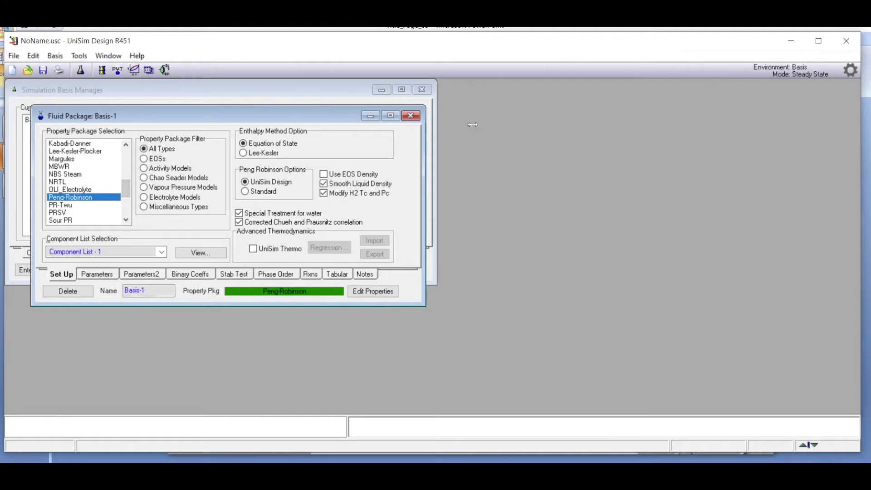
click(410, 117)
Check the problem slide in PowerPoint, and add a Conversion reaction to the simulation basis in UniSim Design.
key(alt+Tab)
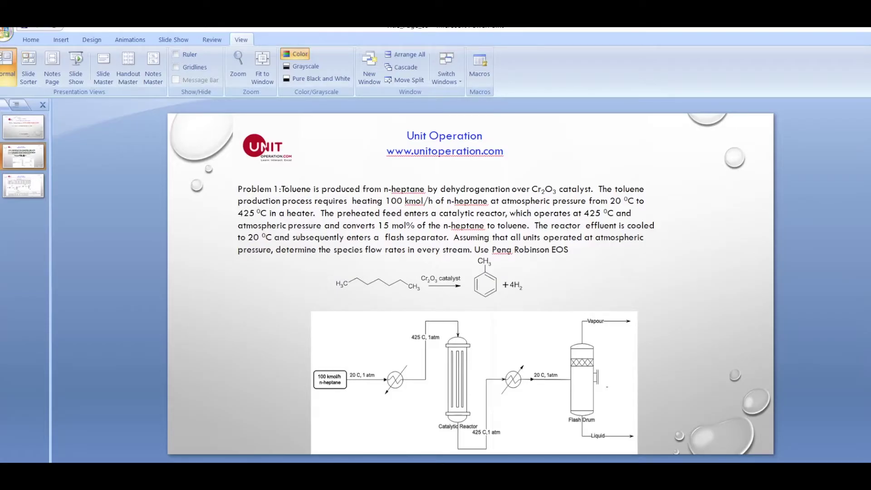
key(alt+Tab)
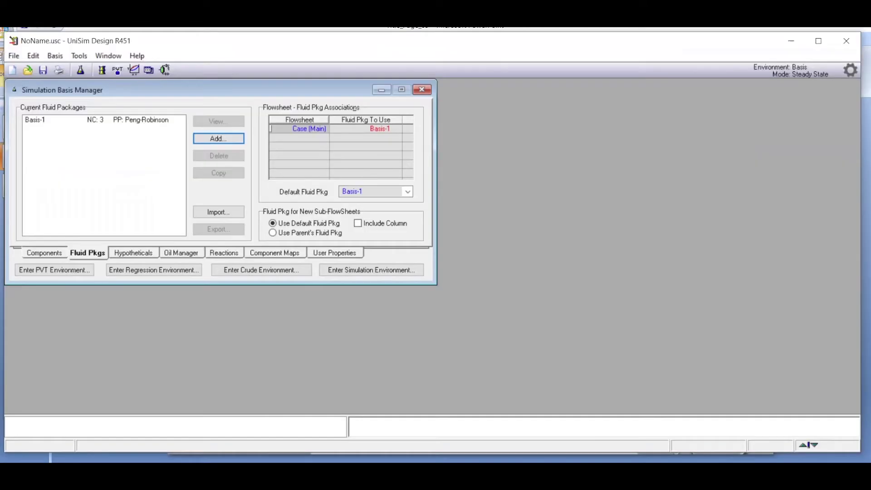
click(224, 254)
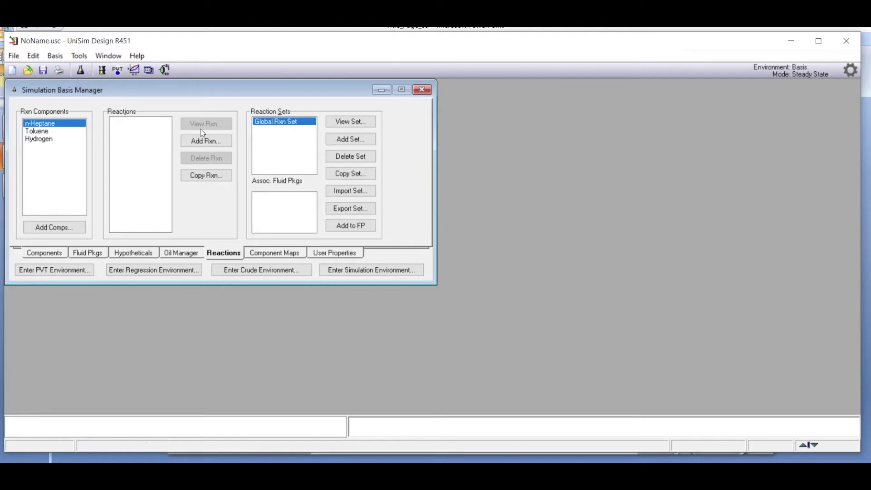
click(206, 142)
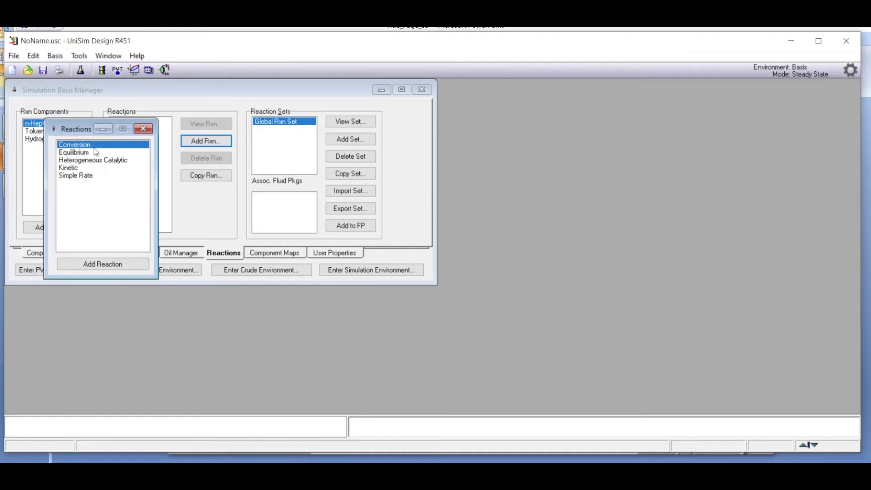
click(95, 264)
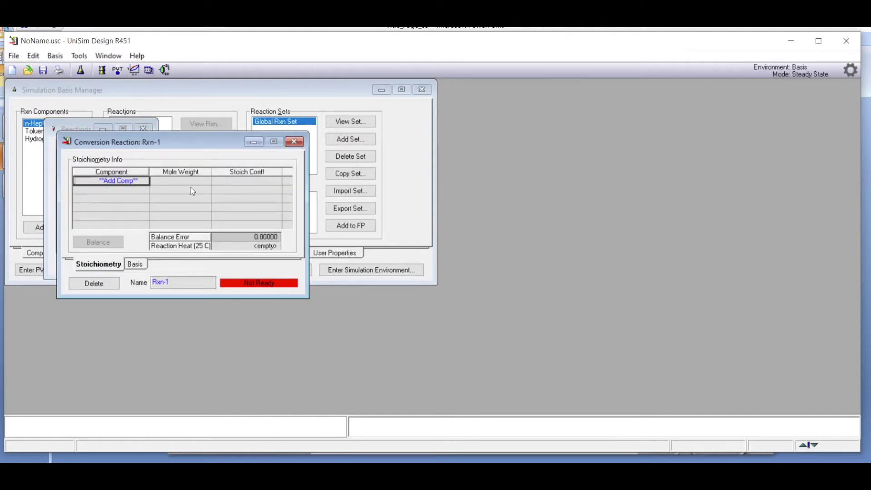
Add n-Heptane, Toluene and Hydrogen as components in the conversion reaction's stoichiometry.
click(149, 182)
click(106, 190)
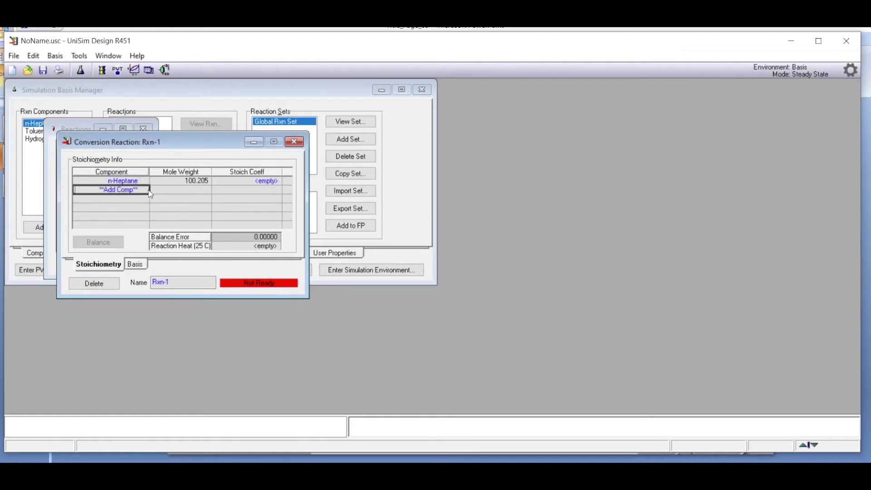
click(148, 190)
click(95, 200)
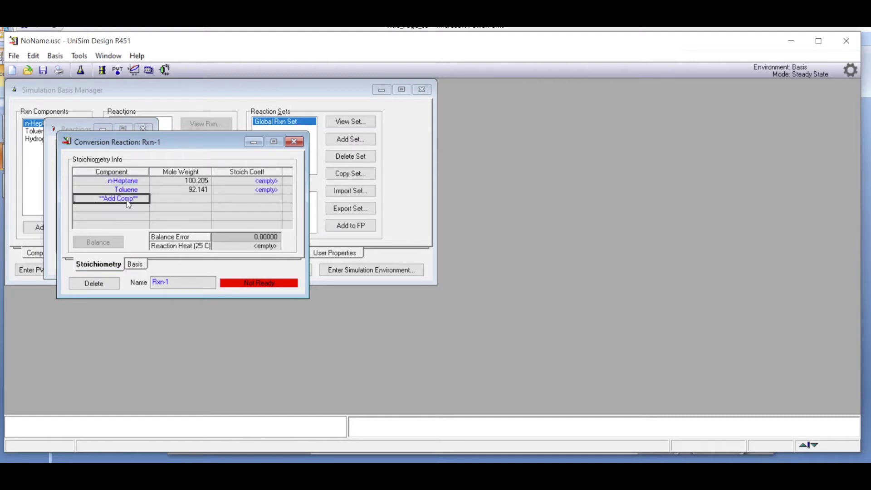
click(145, 200)
click(94, 210)
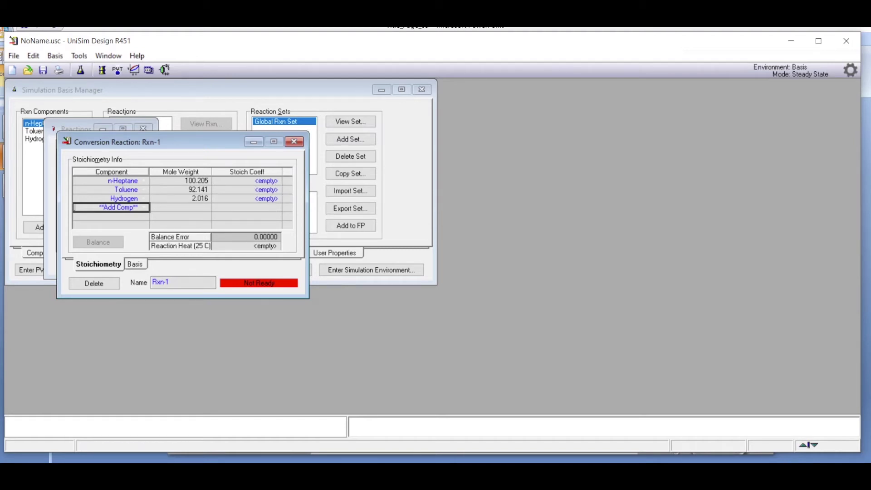
Switch to the PowerPoint problem slide, ink the coefficients -1, +1 and +4 under the reaction equation, and clear the ink.
key(alt+Tab)
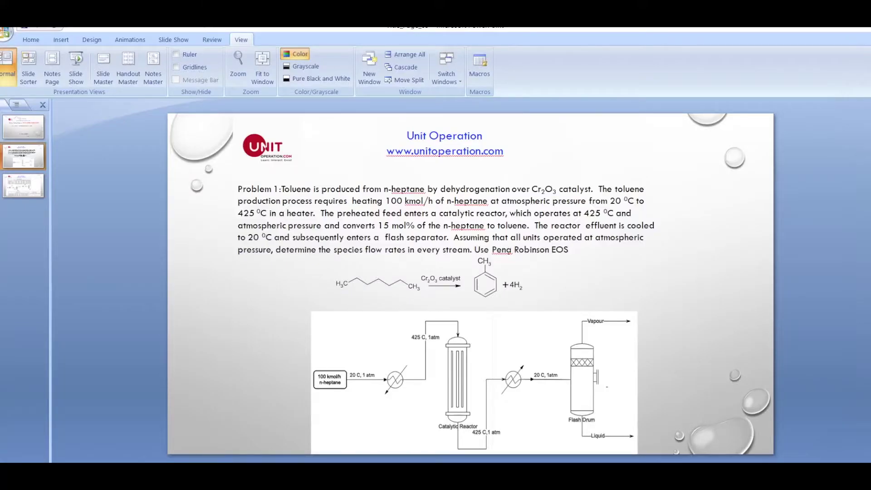
key(ctrl+shift+p)
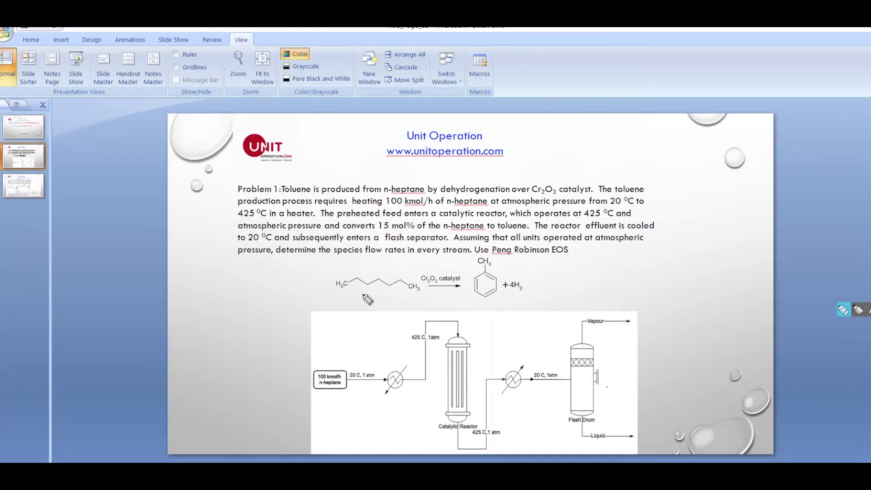
drag(361, 300, 372, 309)
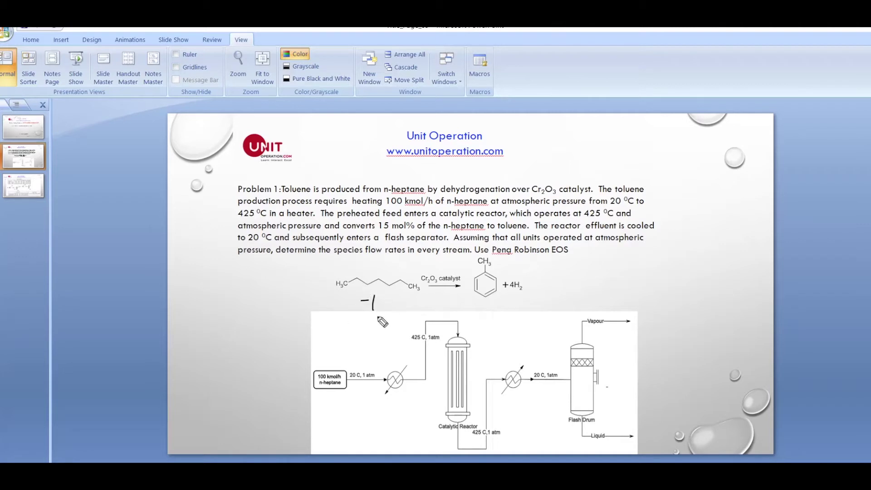
mouse_move(479, 311)
mouse_down()
mouse_move(525, 309)
mouse_move(541, 318)
mouse_up()
mouse_move(843, 310)
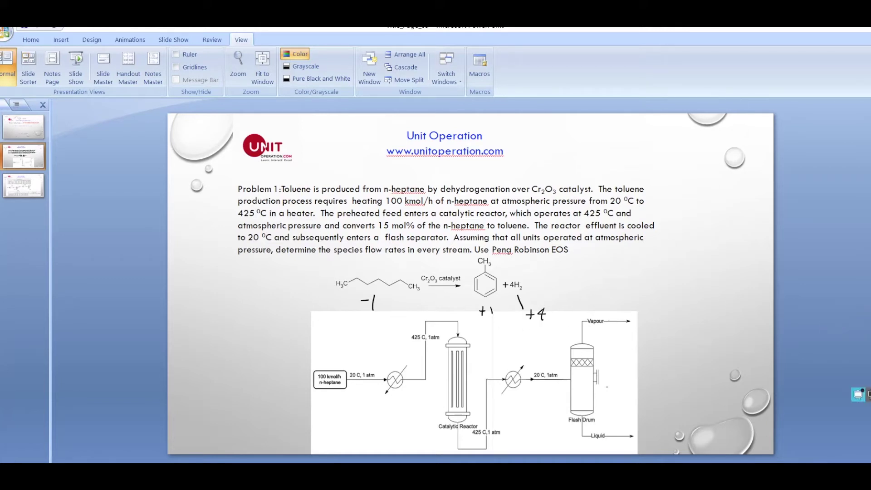
click(855, 388)
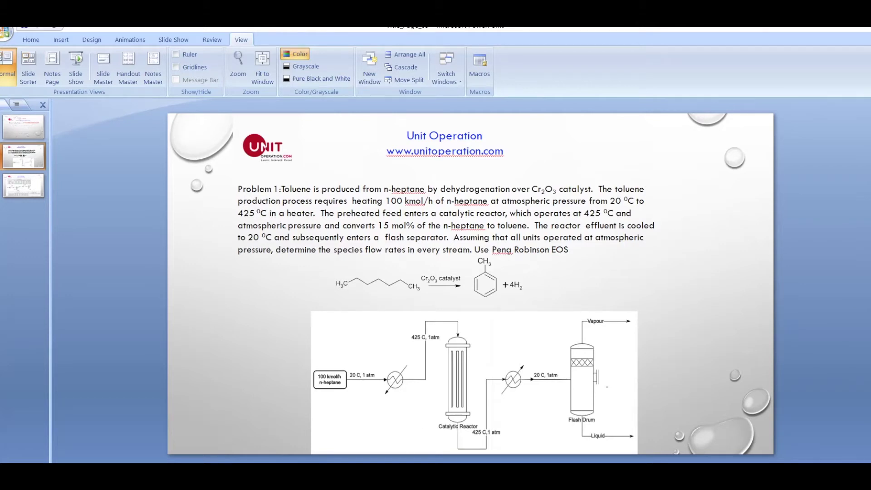
Return to UniSim Design and set the stoichiometric coefficients to -1 for n-Heptane, 1 for Toluene and 4 for Hydrogen.
key(alt+Tab)
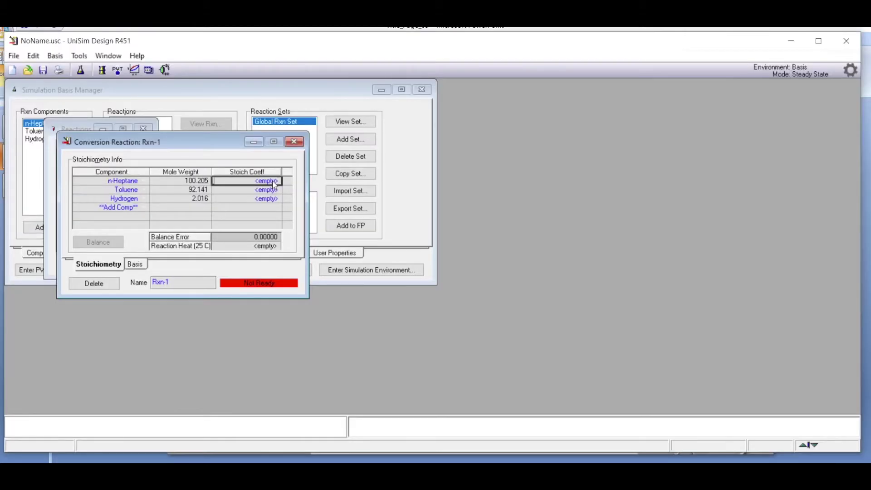
text(-1)
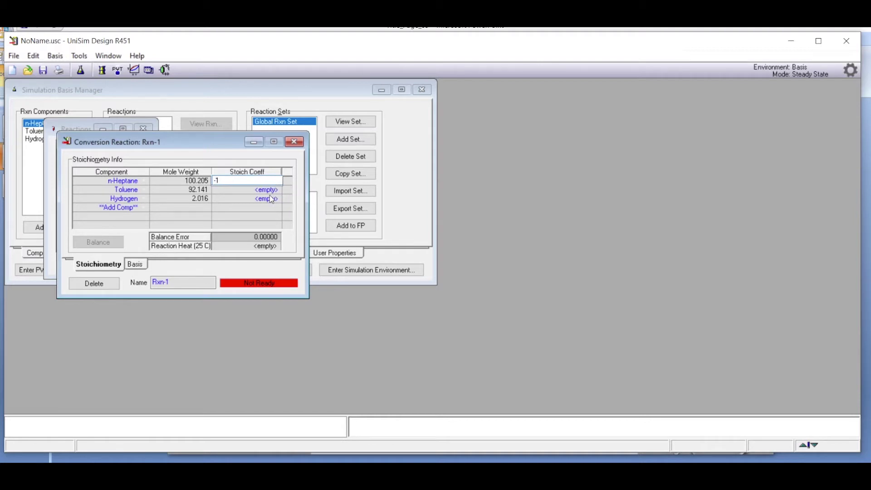
click(271, 196)
click(272, 192)
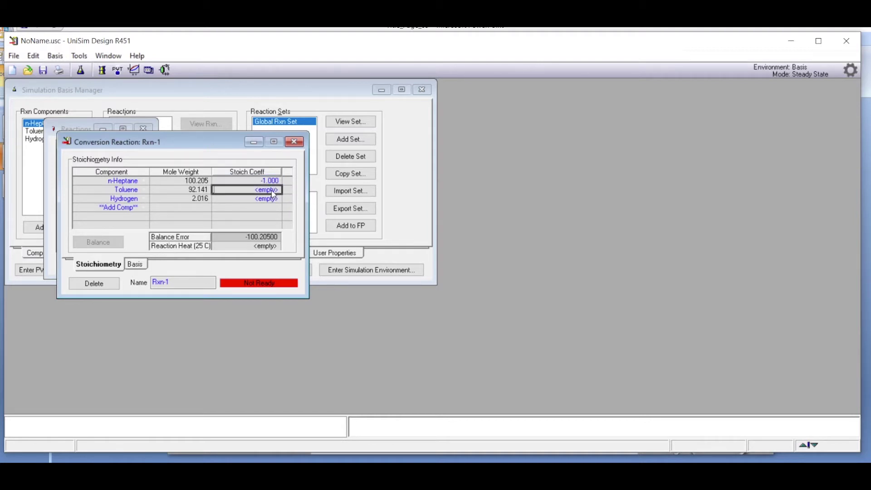
text(1)
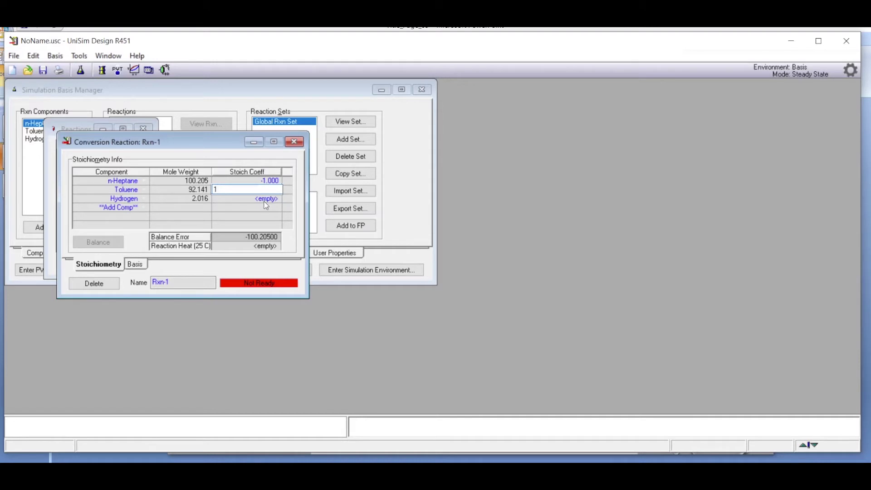
click(268, 200)
text(4)
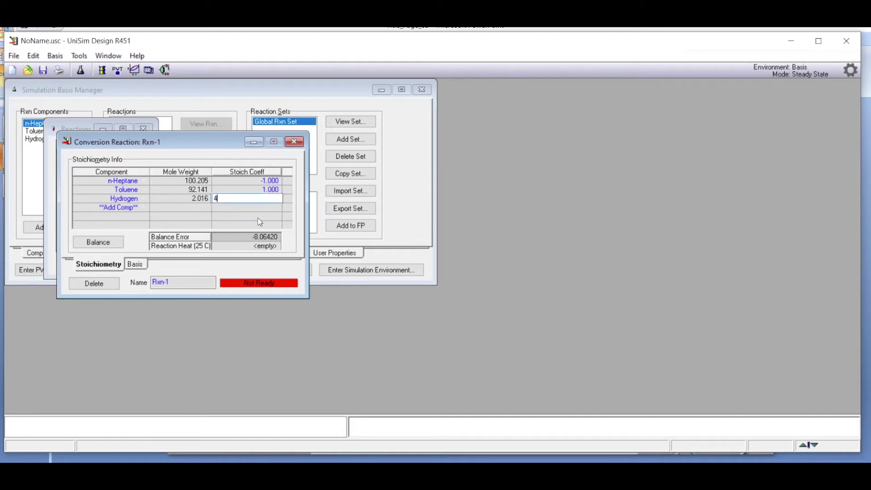
key(ctrl+Tab)
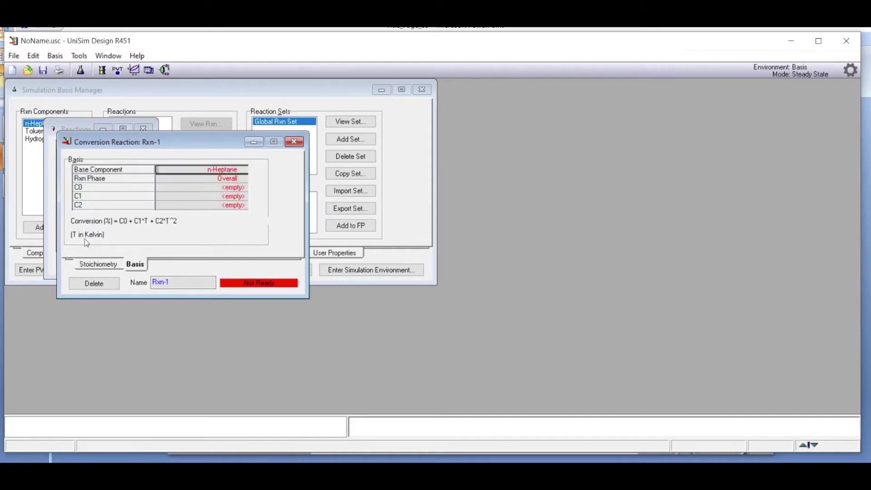
click(98, 263)
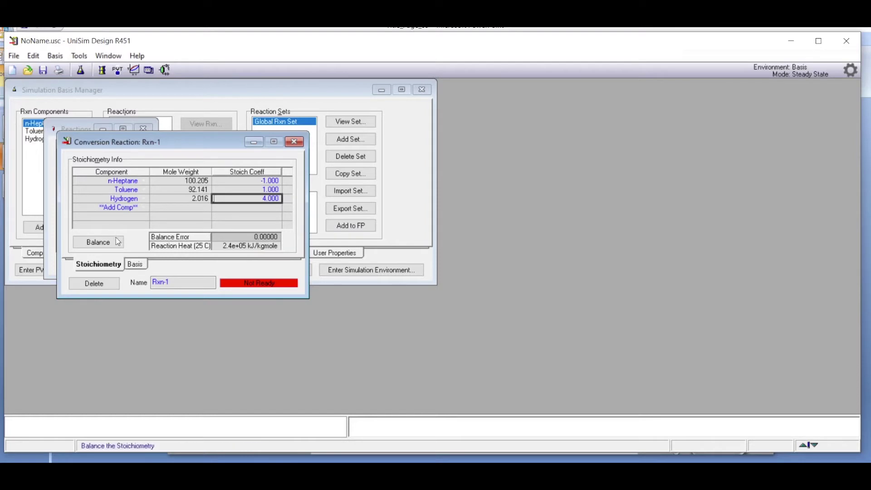
Set the reaction's conversion coefficient C0 to 15, check it against the problem slide in PowerPoint, and close the reaction windows.
click(136, 265)
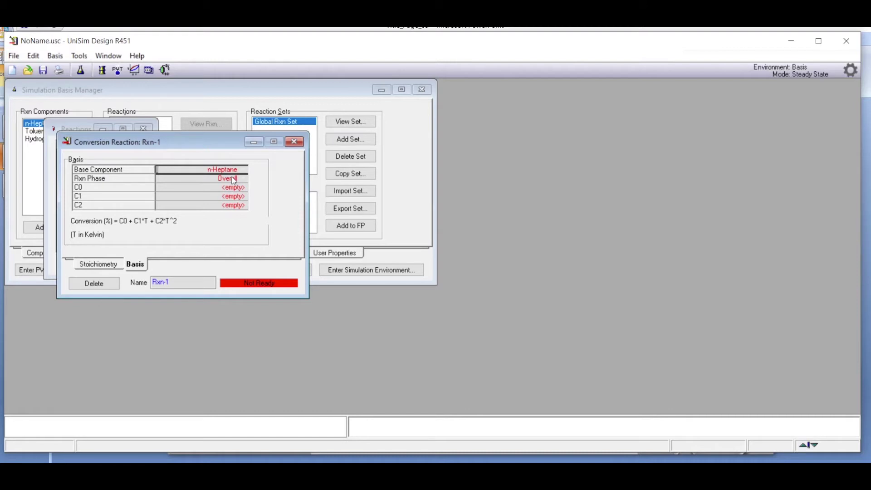
click(231, 189)
text(15)
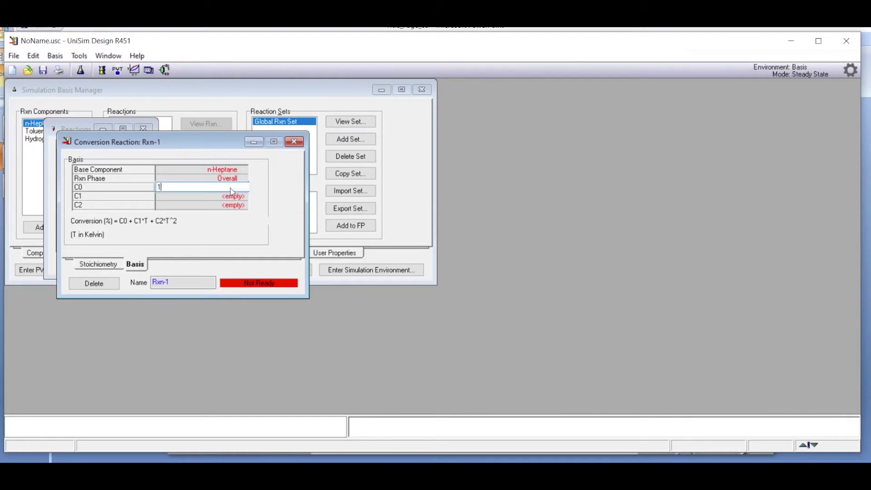
key(Return)
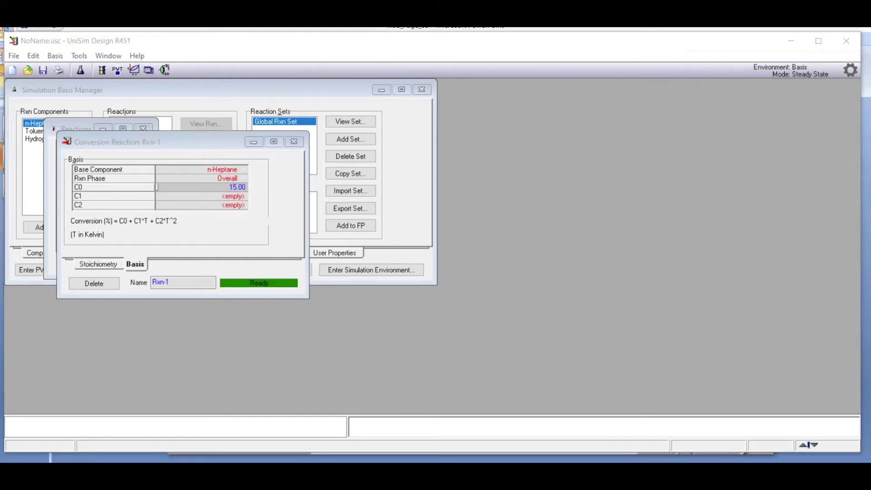
key(alt+Tab)
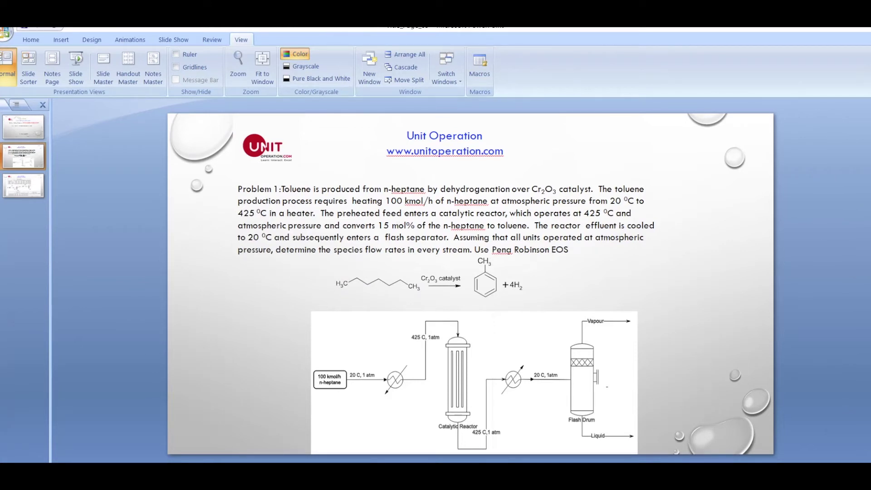
key(alt+Tab)
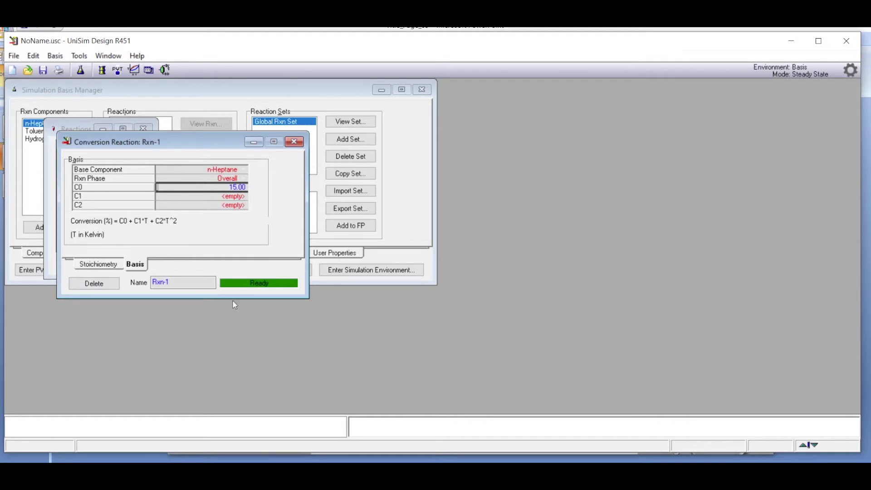
click(294, 143)
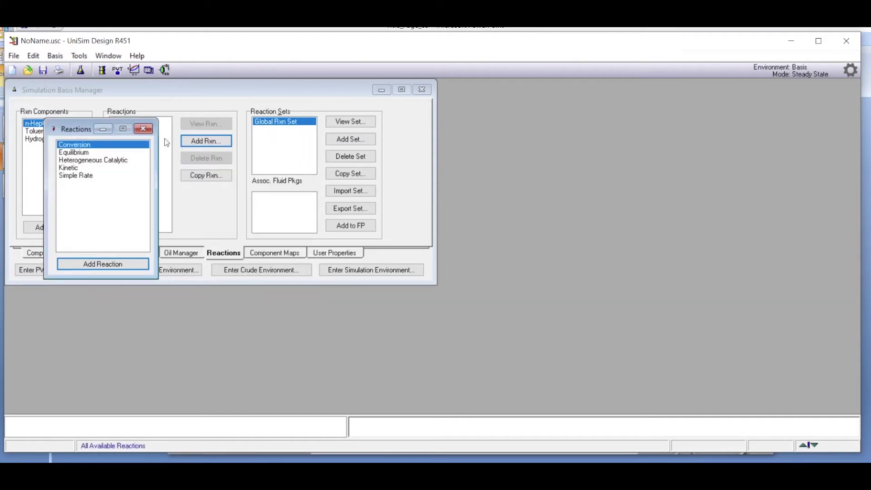
click(143, 130)
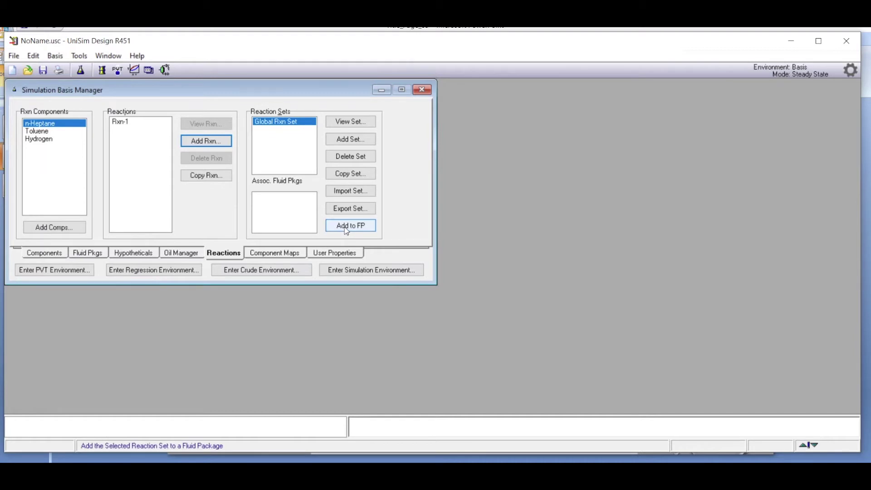
Add the Global Rxn Set to the Basis-1 fluid package, and enter the simulation environment with an enlarged flowsheet window.
click(128, 123)
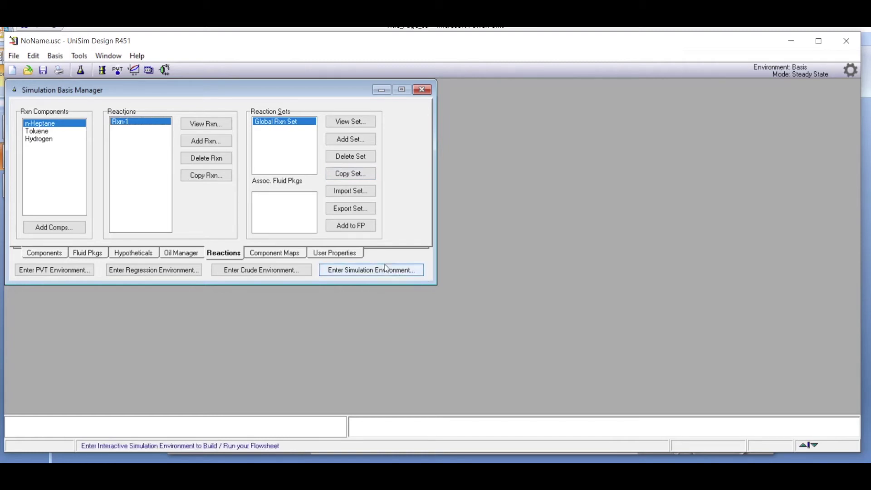
click(355, 232)
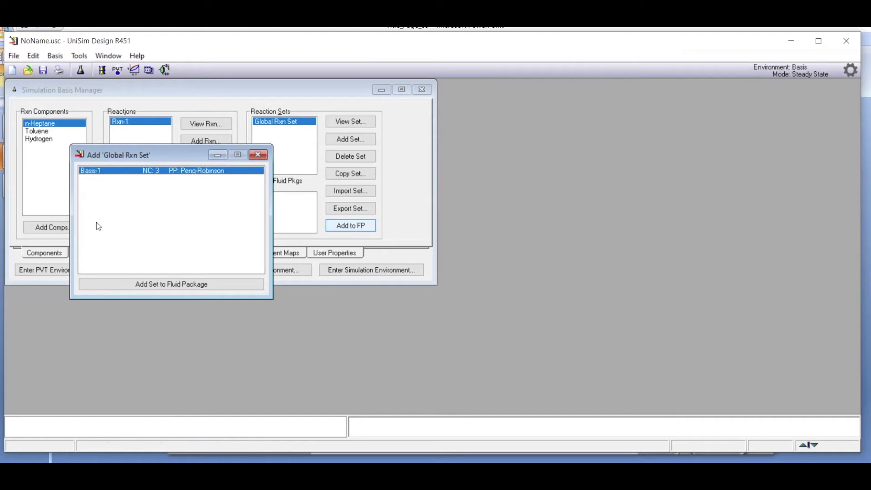
click(177, 285)
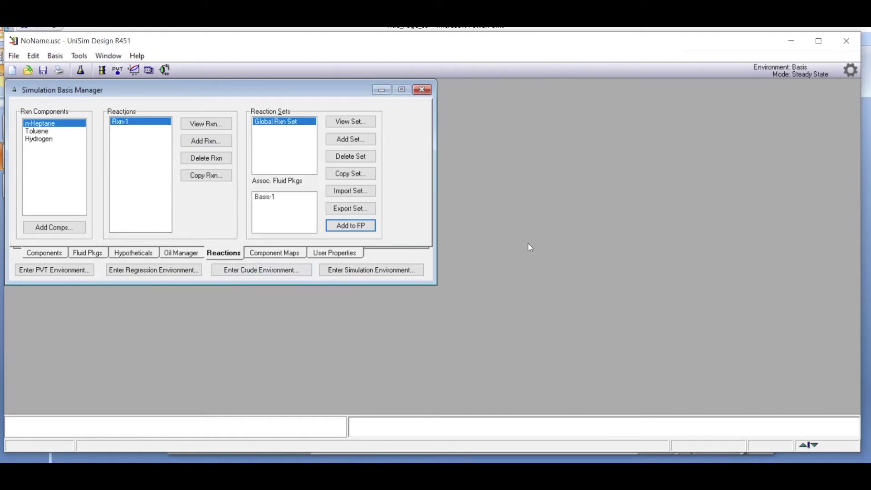
click(354, 272)
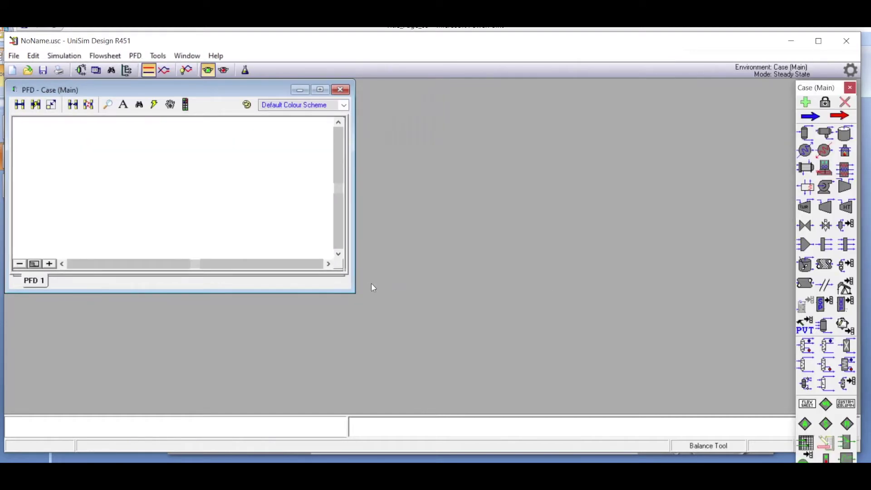
drag(353, 294, 784, 411)
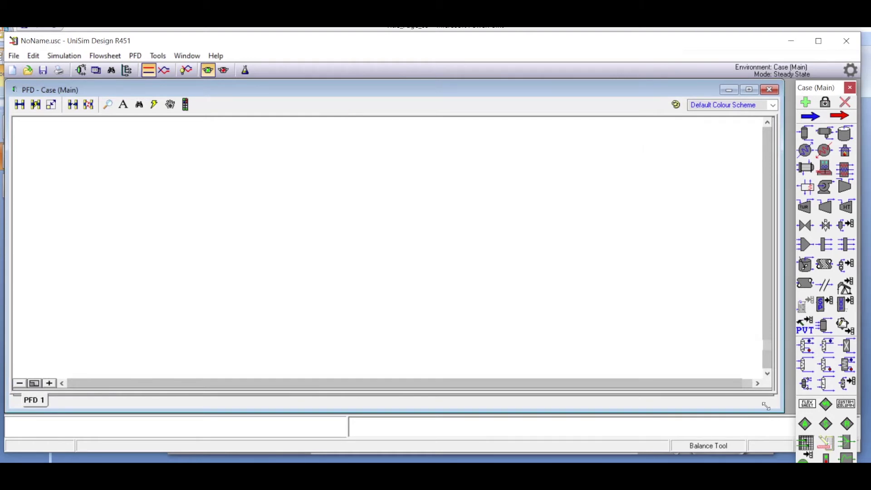
Check the process diagram on the PowerPoint problem slide, return to UniSim Design and place a heater on the flowsheet.
click(823, 167)
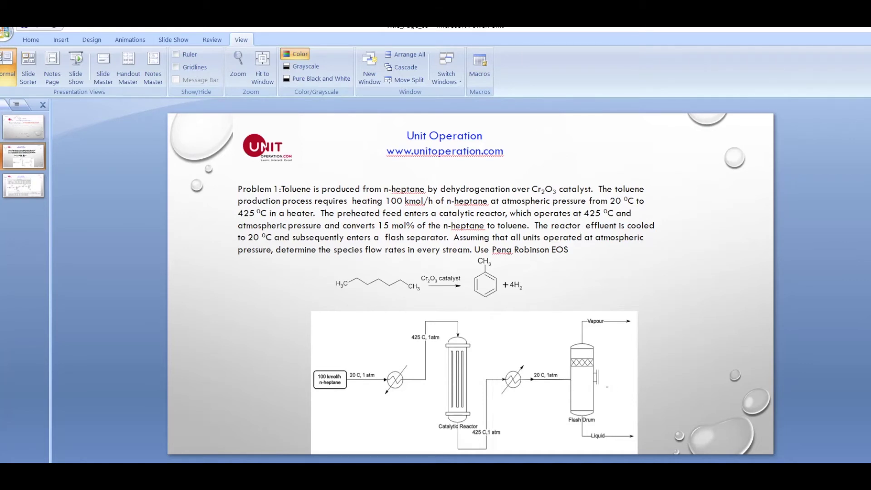
key(alt+Tab)
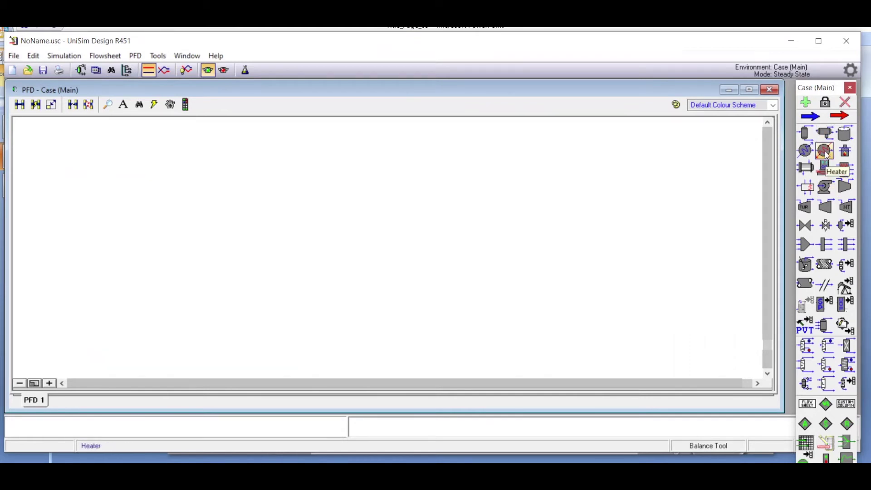
drag(827, 156, 169, 249)
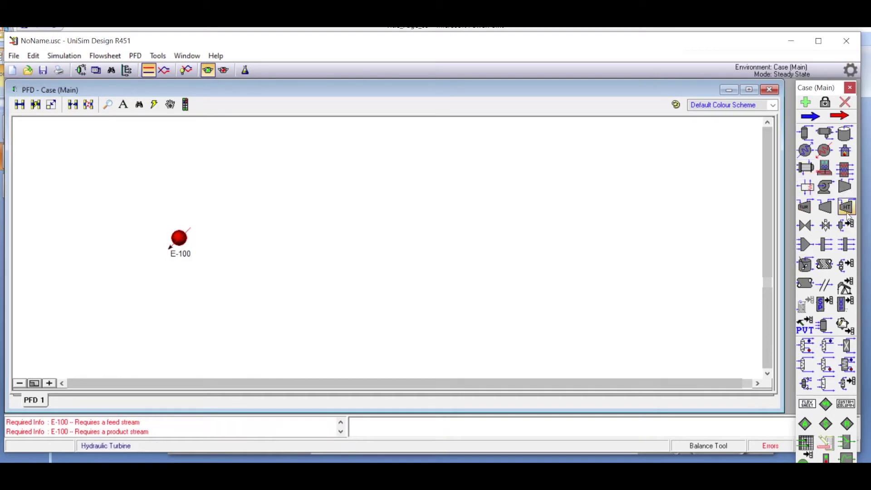
Place a conversion reactor on the flowsheet to the right of the heater, level with it, and close the reactor palette.
click(846, 267)
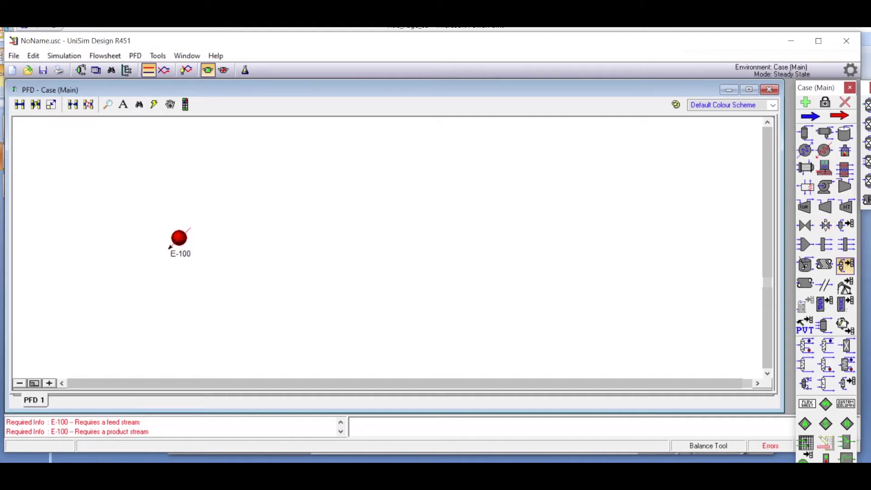
drag(866, 92, 742, 115)
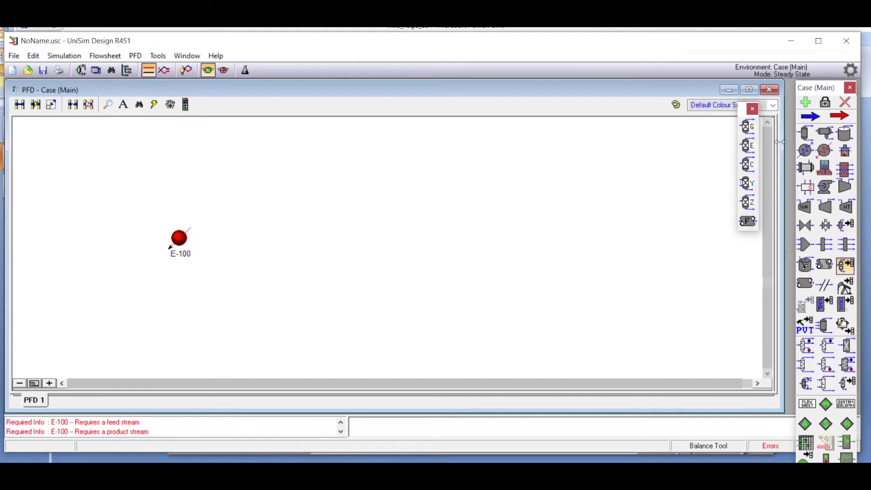
click(750, 147)
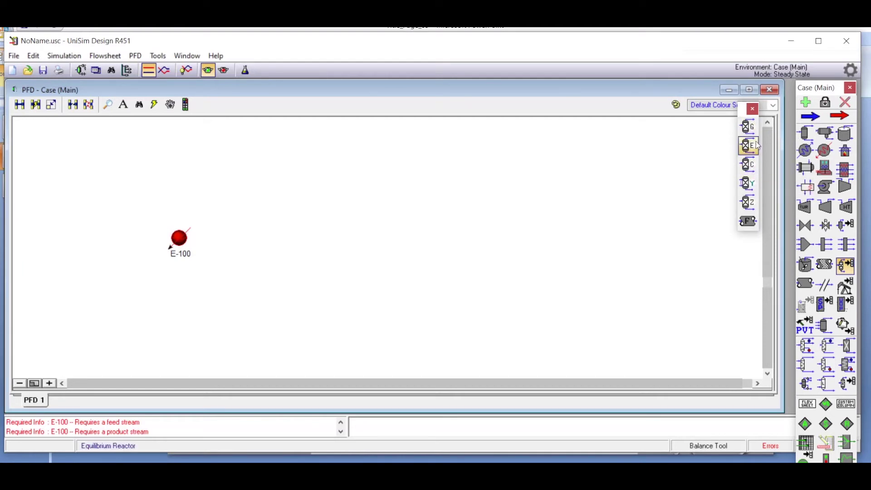
click(747, 164)
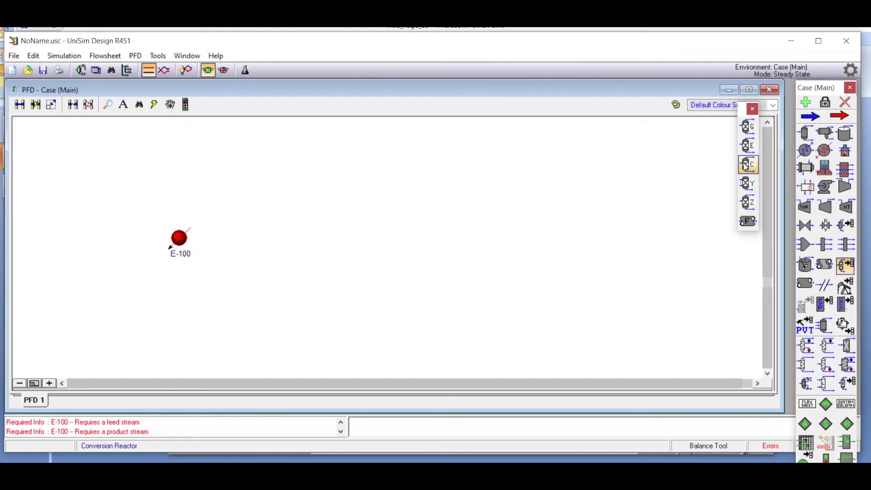
click(244, 213)
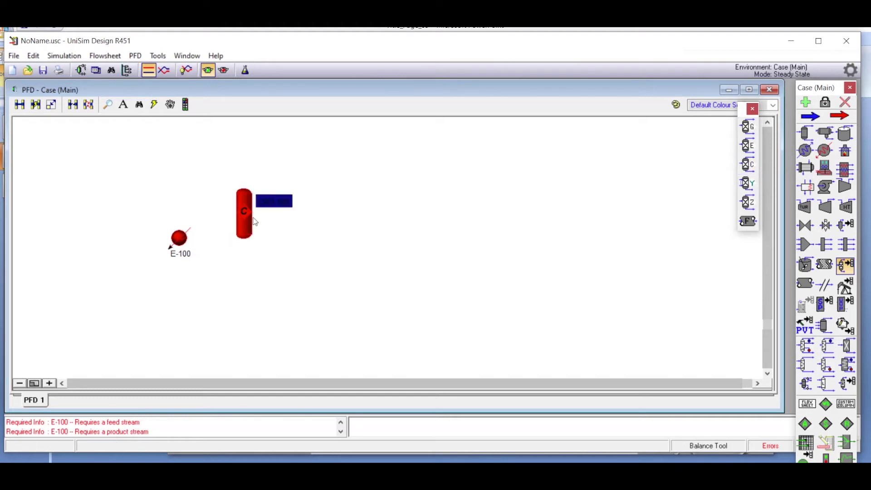
drag(249, 216, 252, 239)
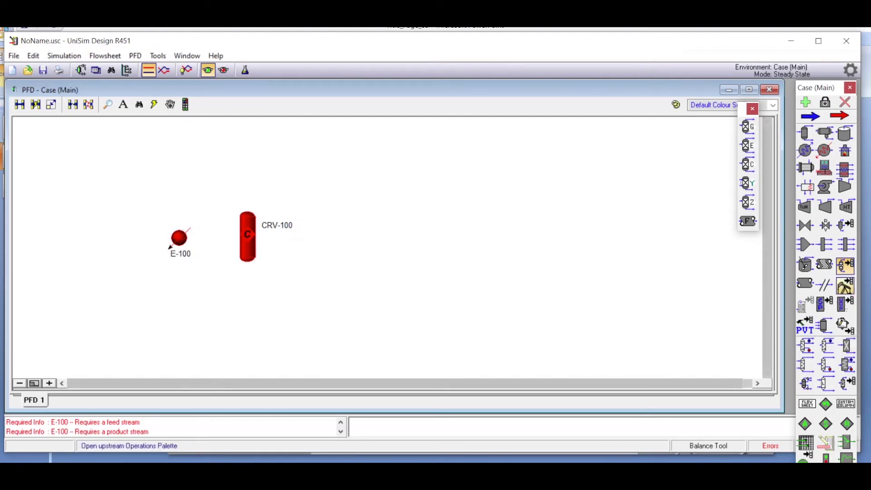
click(752, 110)
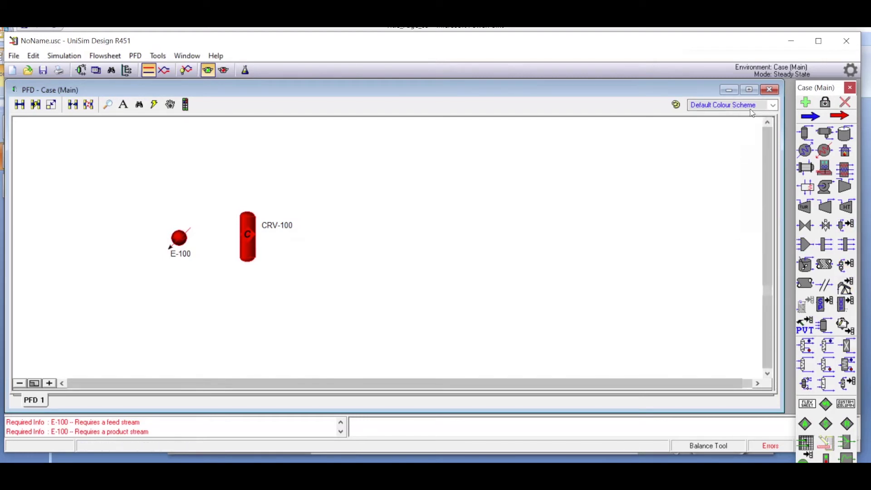
Place a cooler to the right of the reactor and a separator to the right of the cooler.
click(806, 151)
click(327, 235)
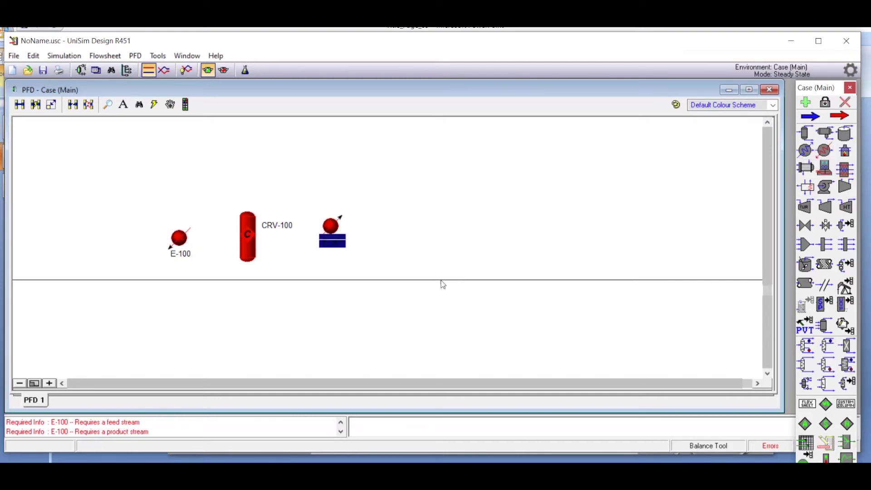
click(805, 133)
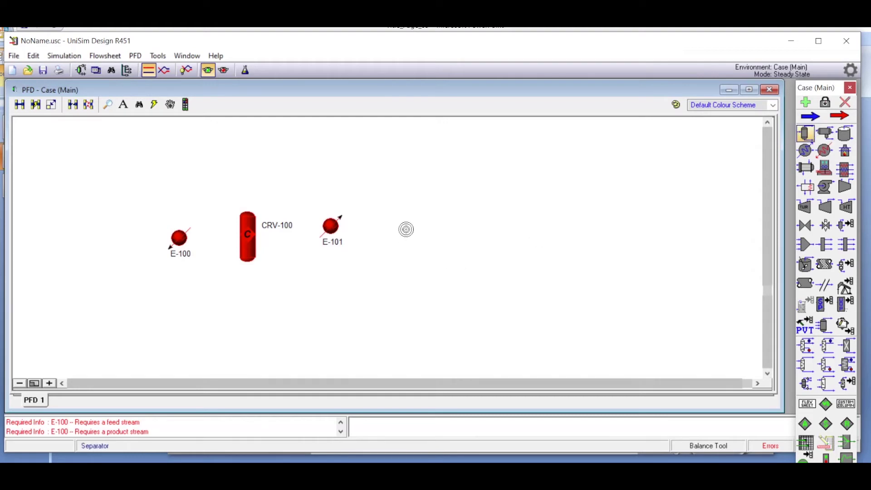
click(417, 200)
drag(416, 205, 417, 218)
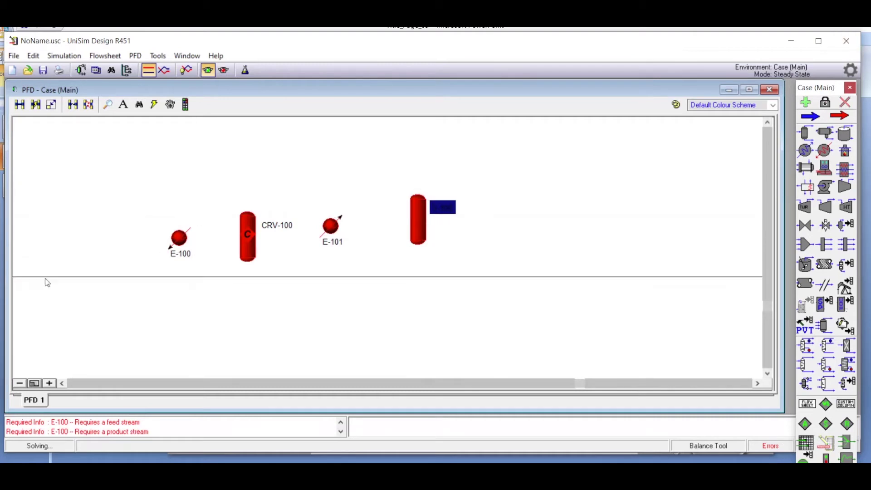
Open heater E-100, check the stream names on the PowerPoint results slide, and return to UniSim Design to name the inlet Feed.
click(180, 243)
double_click(180, 243)
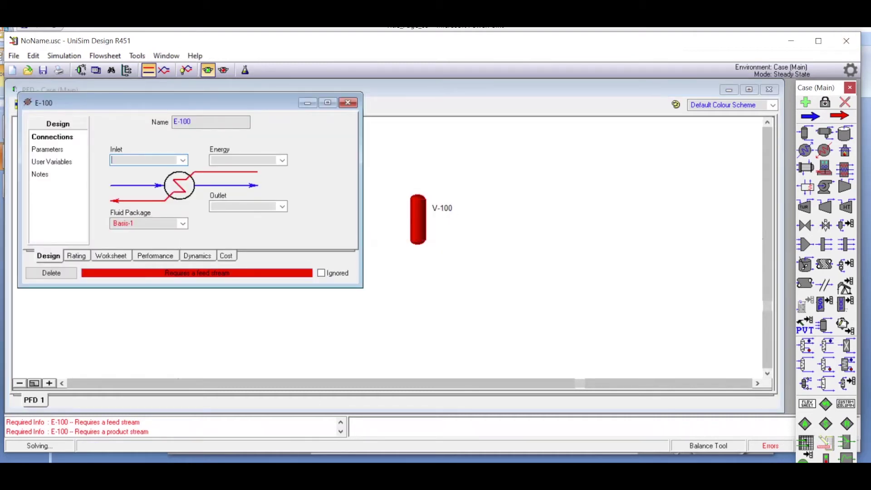
key(alt+Tab)
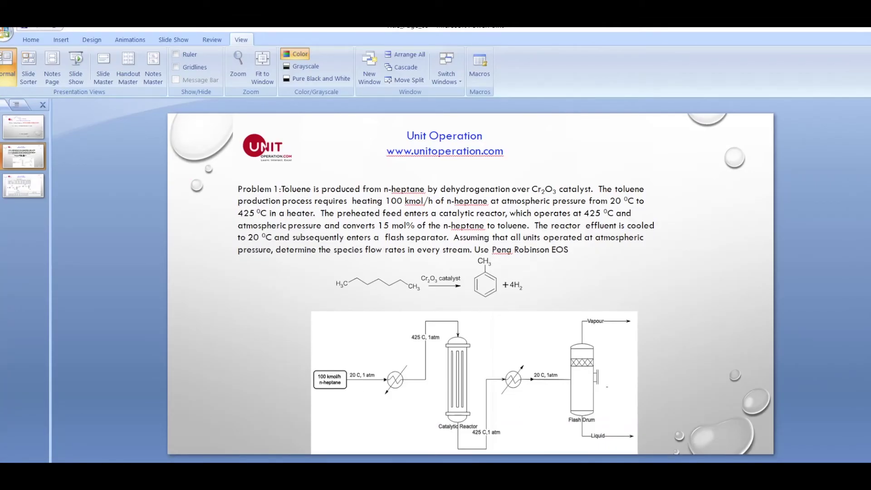
click(31, 186)
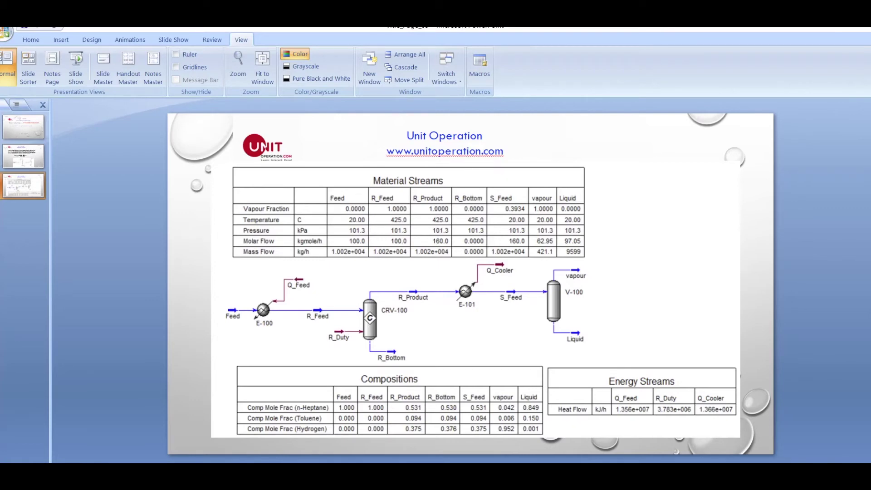
key(alt+Tab)
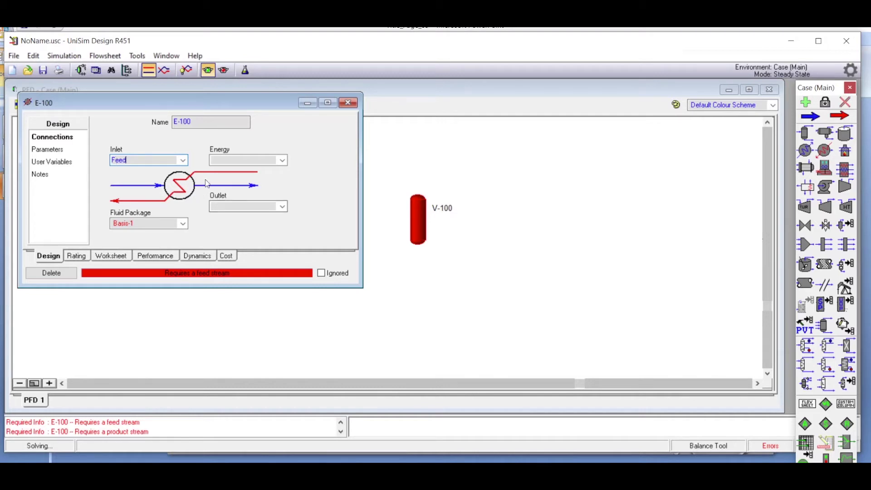
Name the heater's outlet R_feed and its energy stream Q_Heater, and set its Delta P to 0 kPa.
click(235, 207)
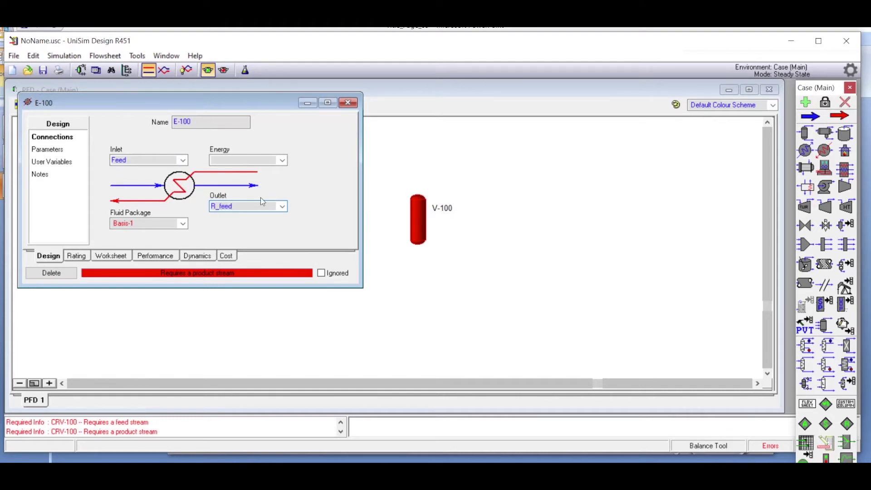
click(230, 161)
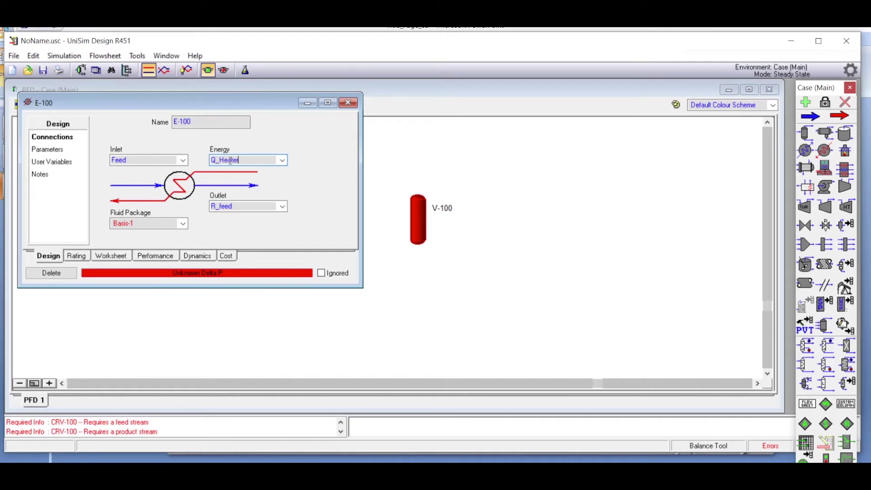
click(50, 151)
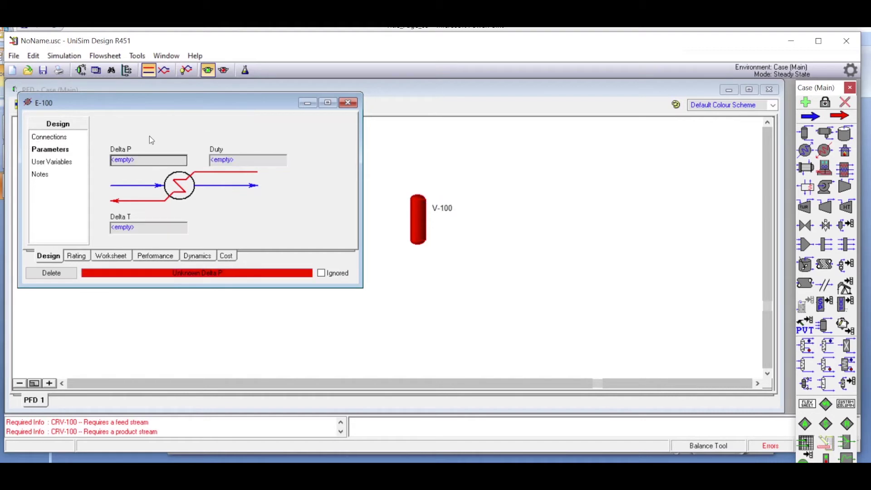
click(133, 163)
text(0.0000 kPa)
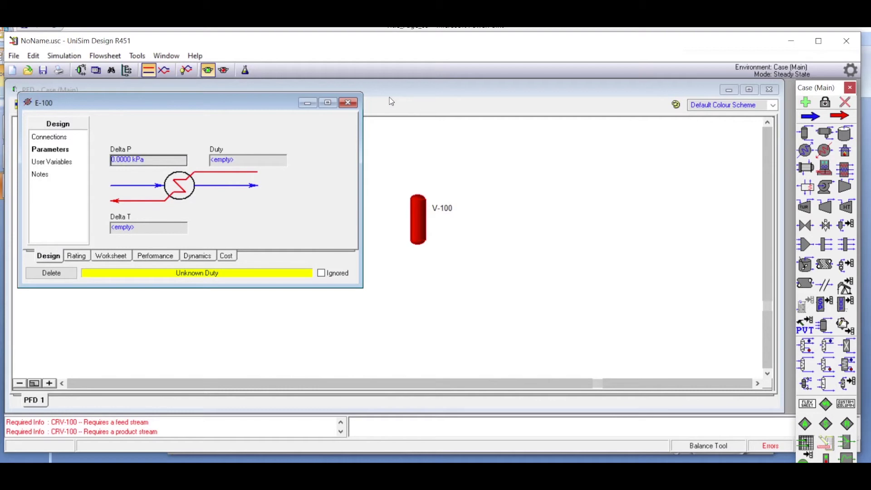
click(349, 104)
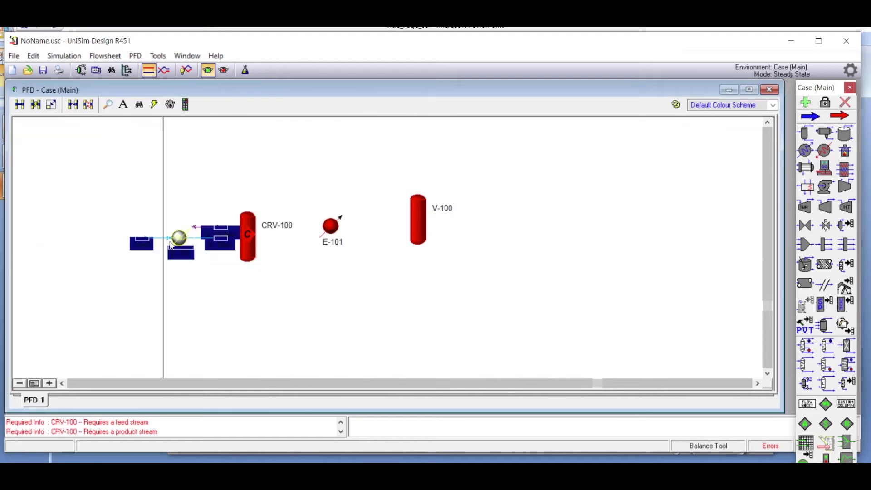
Connect the conversion reactor with R_feed as inlet, R_Product as vapour outlet, R_Liquid as liquid outlet and Q_Reactor as energy stream.
double_click(247, 236)
drag(262, 123, 584, 130)
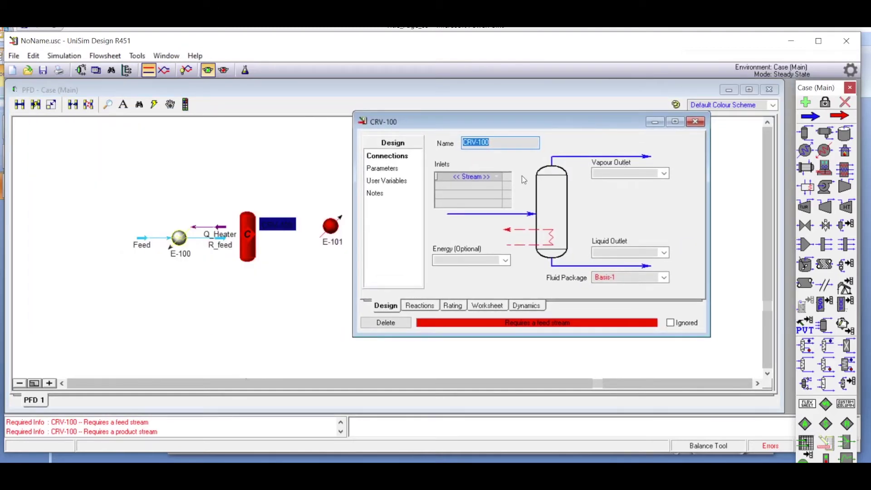
click(497, 178)
click(498, 178)
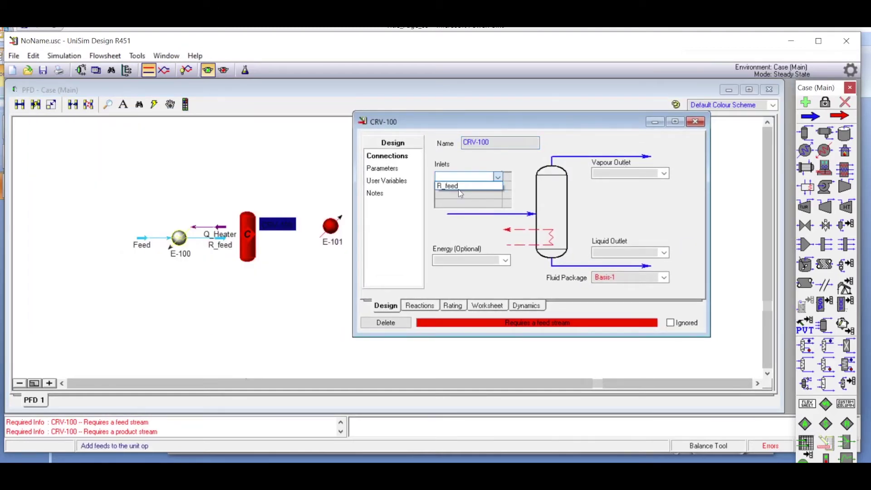
click(458, 188)
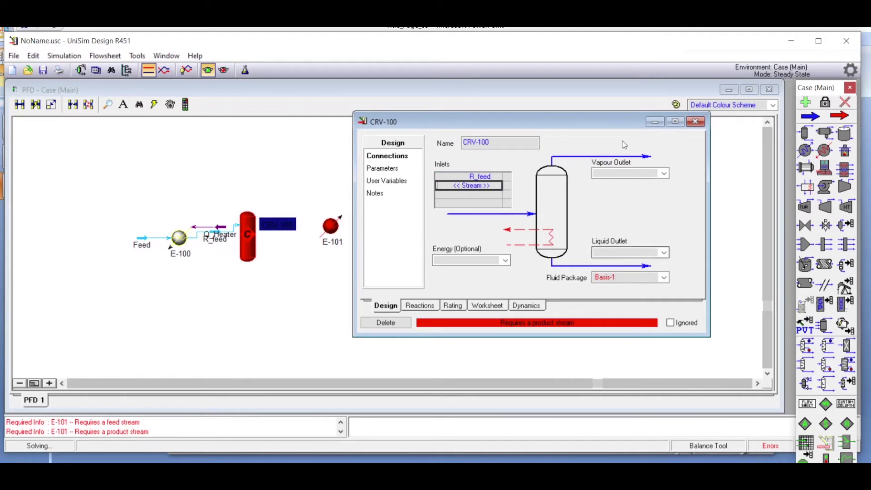
click(625, 176)
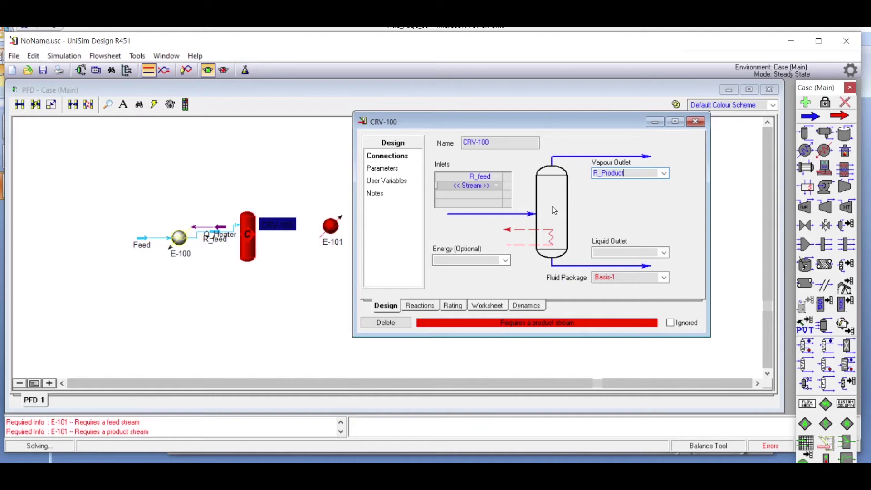
click(621, 251)
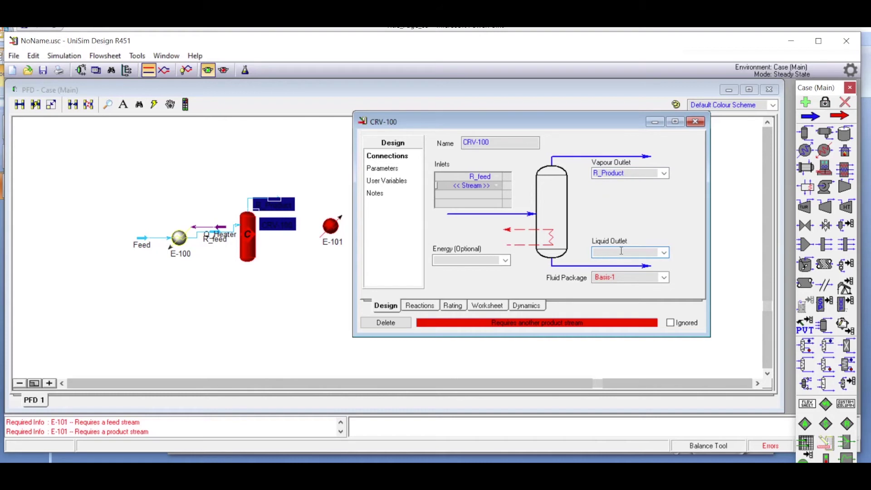
click(477, 260)
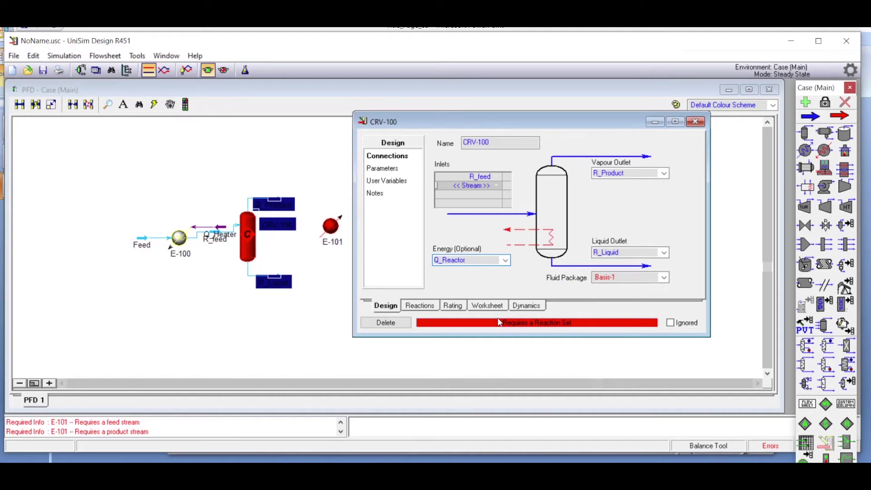
Assign the Global Rxn Set as the conversion reactor's reaction set.
click(423, 308)
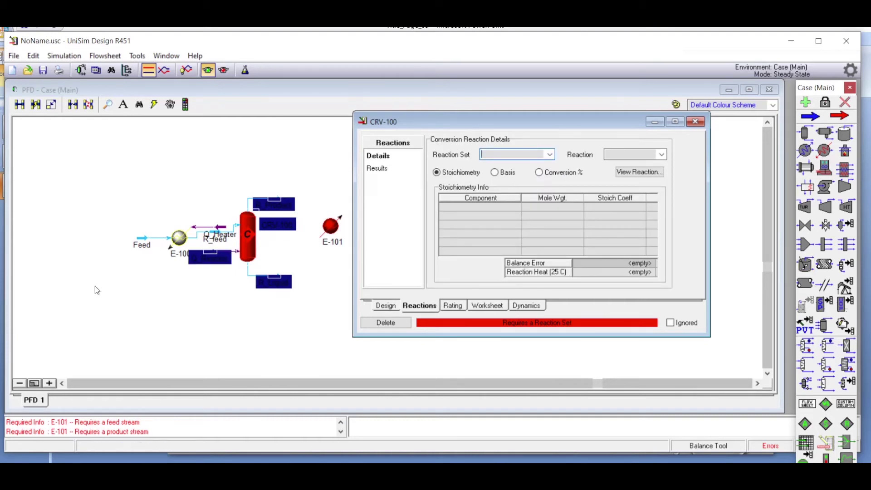
click(550, 155)
click(508, 165)
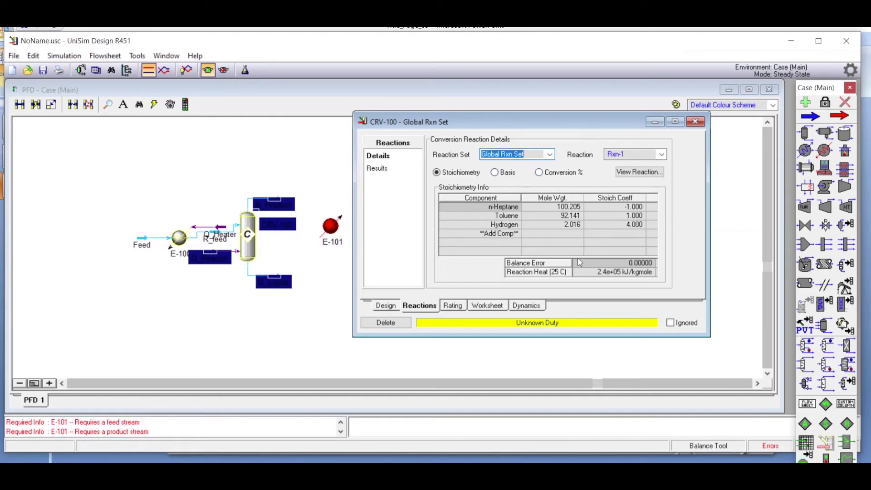
Review the conversion, basis and stoichiometry of reaction Rxn-1 and the stream connections in reactor CRV-100, and close the reactor's window.
click(539, 172)
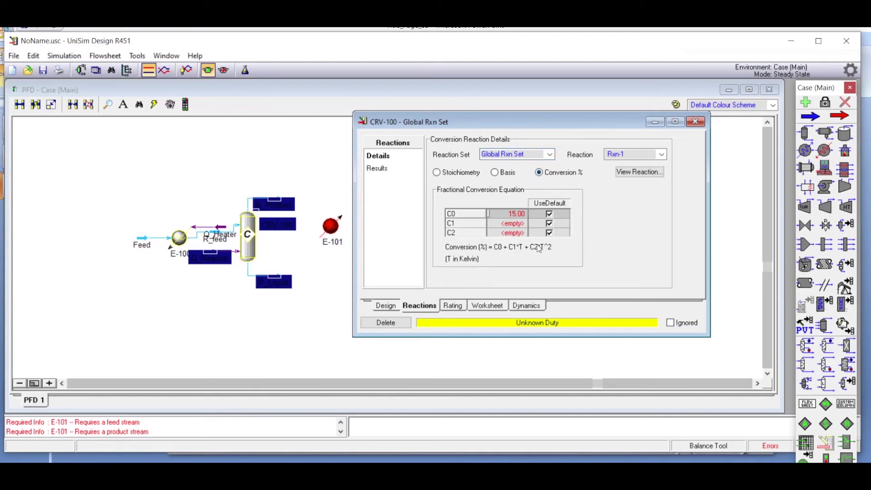
click(640, 172)
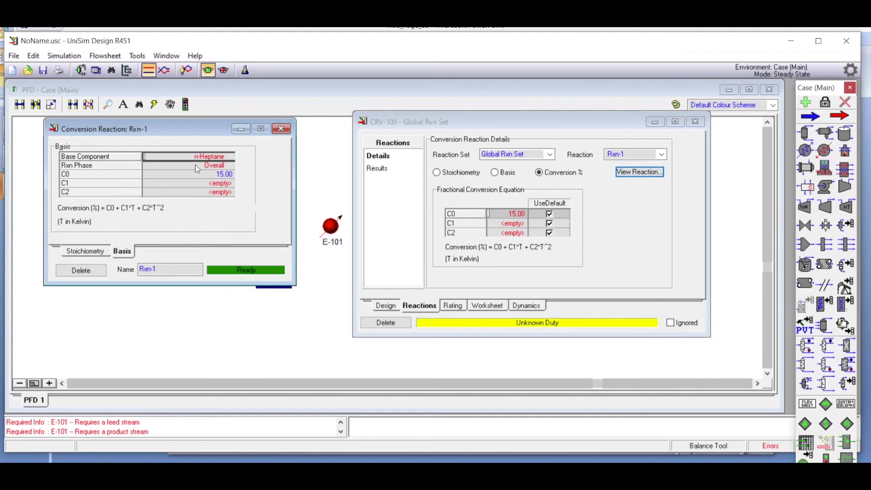
click(281, 129)
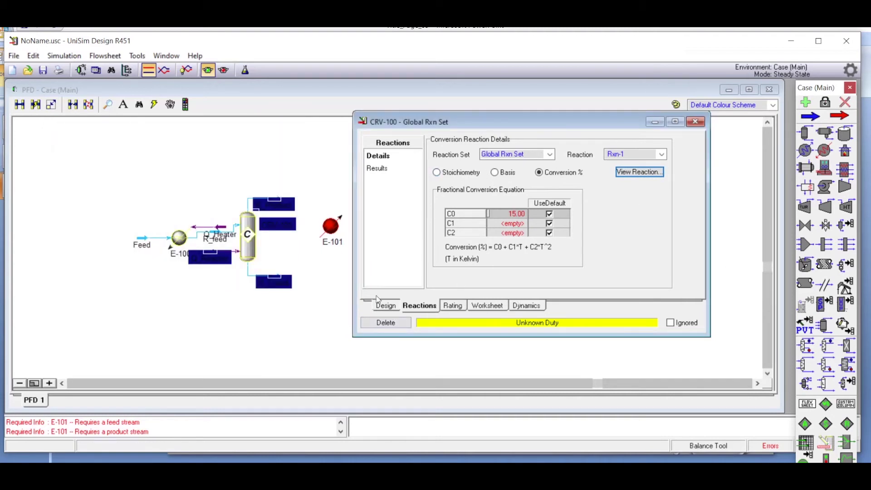
click(437, 173)
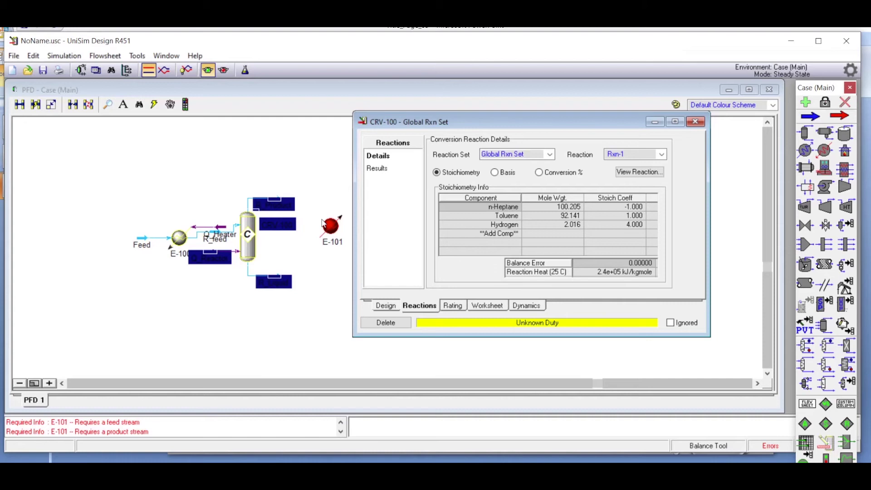
click(386, 307)
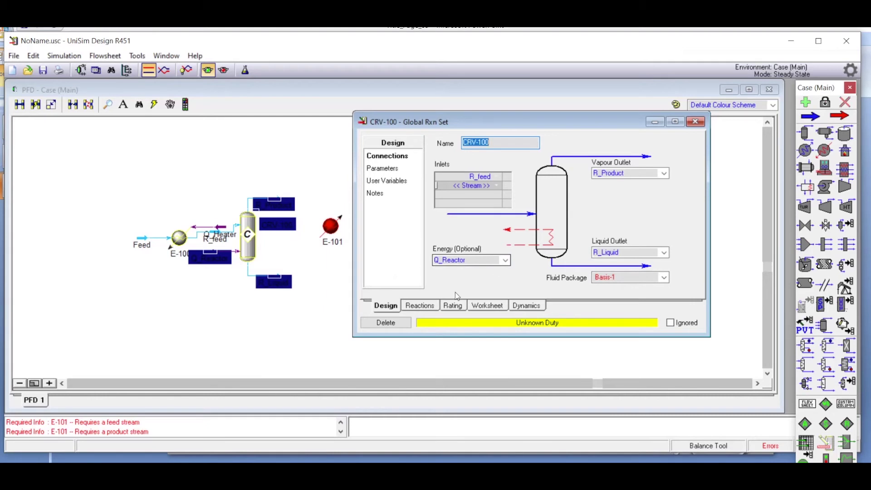
click(429, 308)
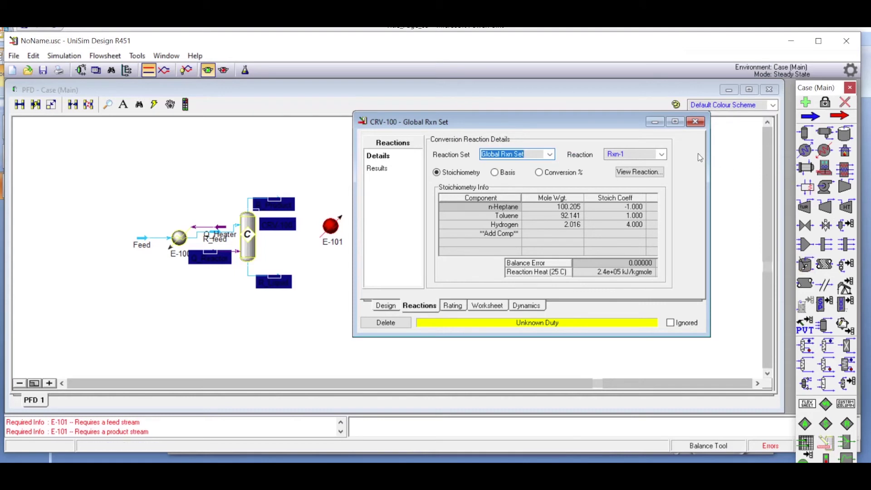
click(695, 121)
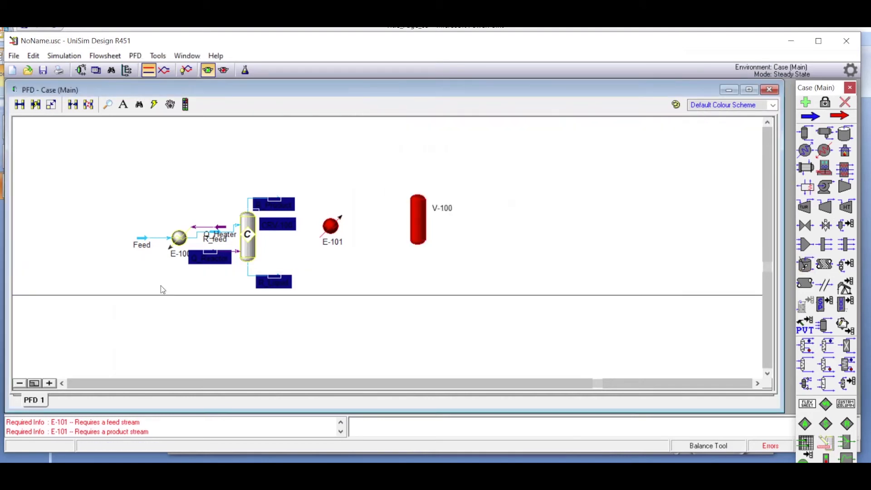
Spread out the flowsheet by moving heater E-100, reactor CRV-100, energy stream Q_Heater and cooler E-101 apart.
mouse_move(176, 240)
drag(176, 239, 146, 238)
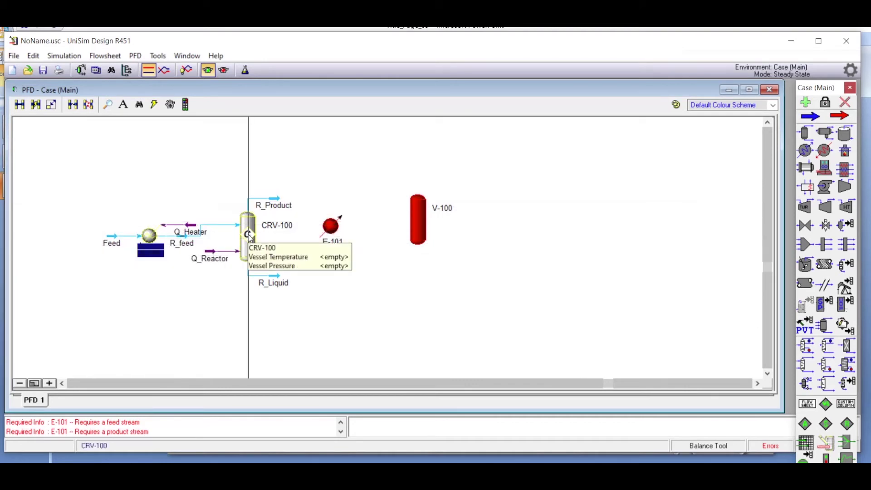
drag(248, 236, 263, 239)
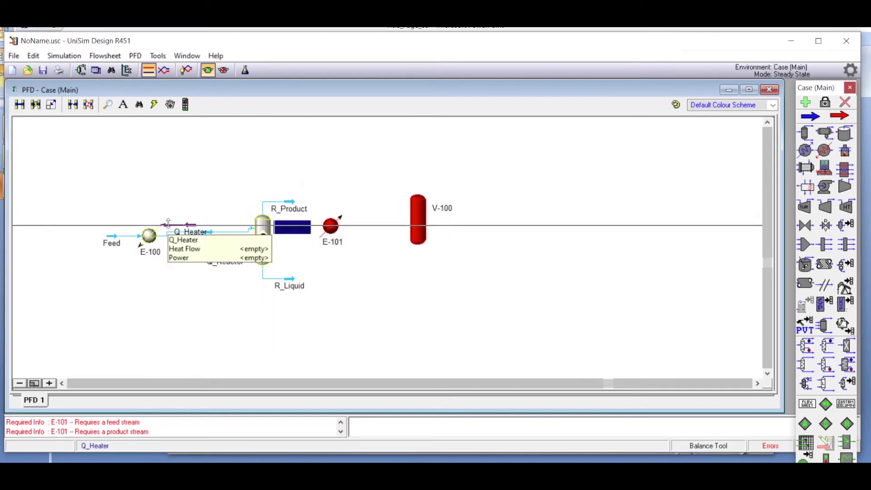
drag(188, 224, 189, 185)
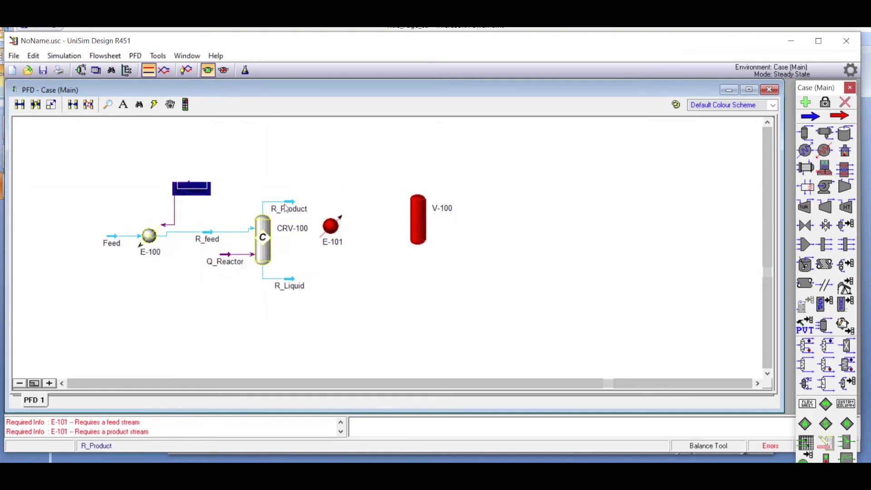
drag(330, 227, 353, 214)
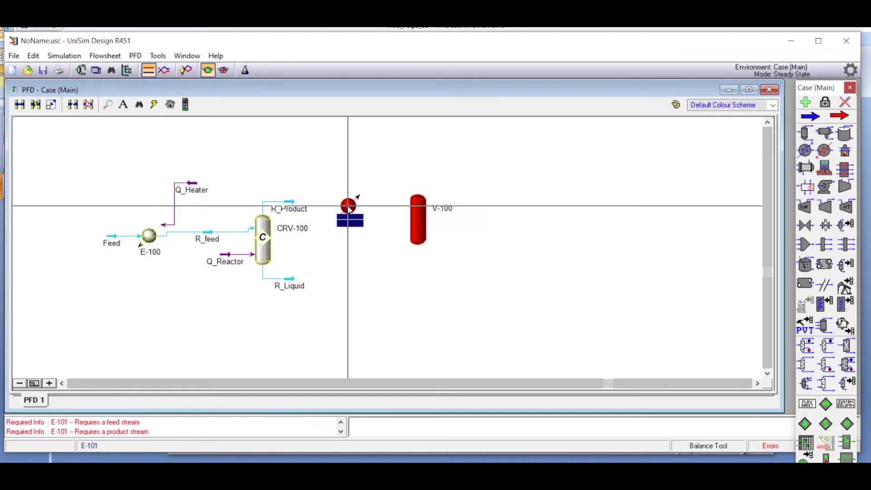
Connect cooler E-101 with R_Product as inlet, S_Feed as outlet and Q_Cooler as energy stream.
double_click(348, 206)
click(222, 199)
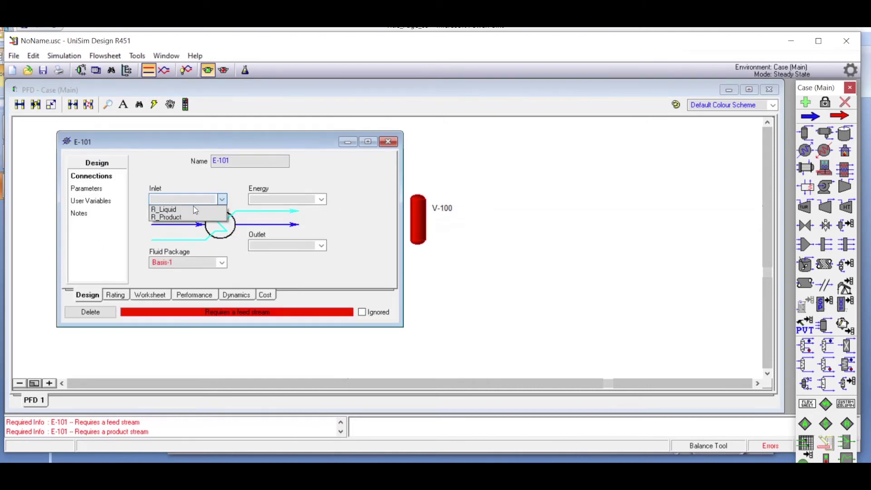
click(174, 217)
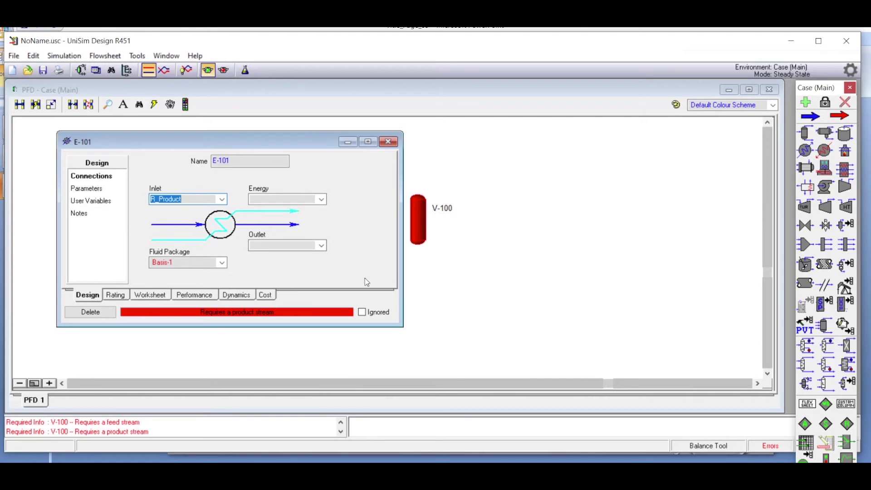
click(303, 246)
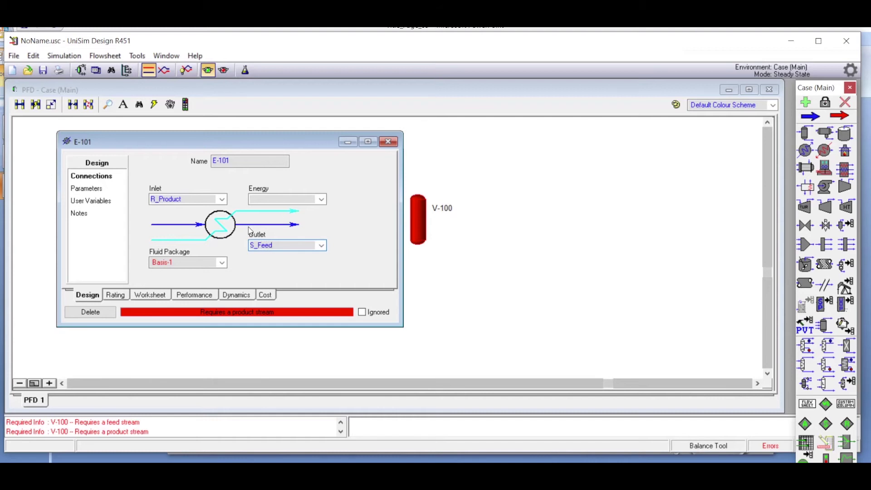
click(274, 199)
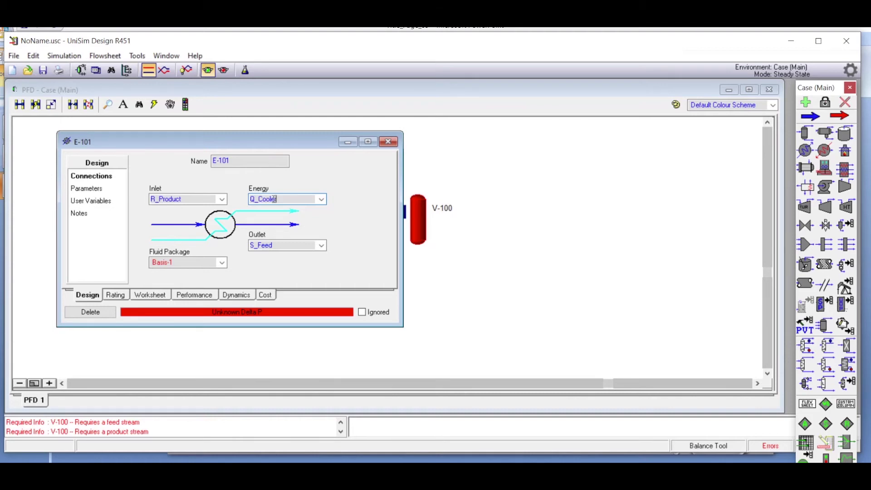
Set the Delta P of cooler E-101 to 0 kPa and close its window.
click(93, 189)
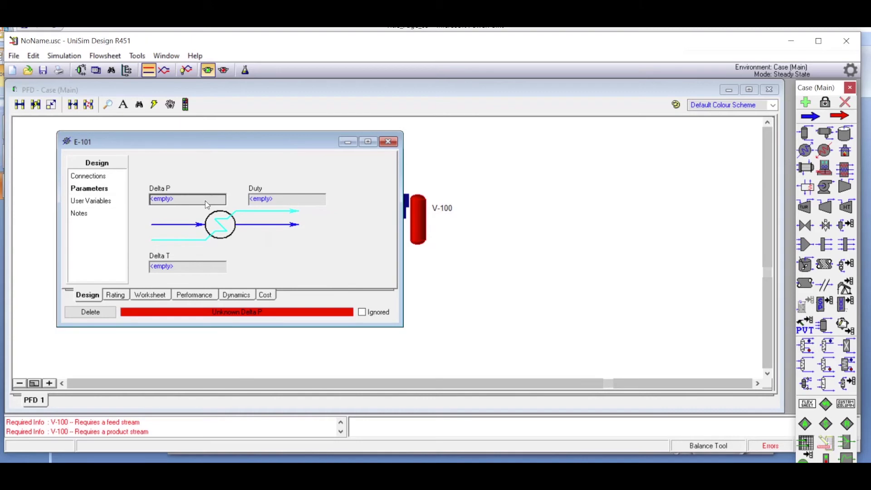
click(206, 202)
text(0)
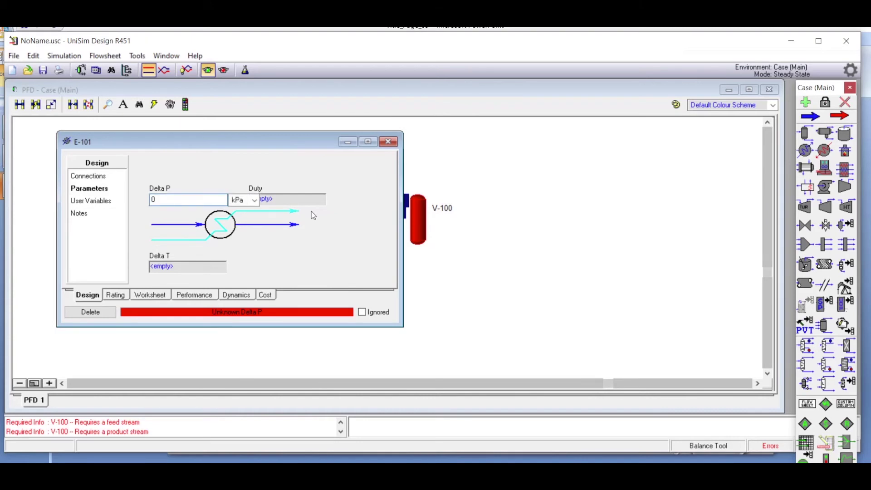
key(Return)
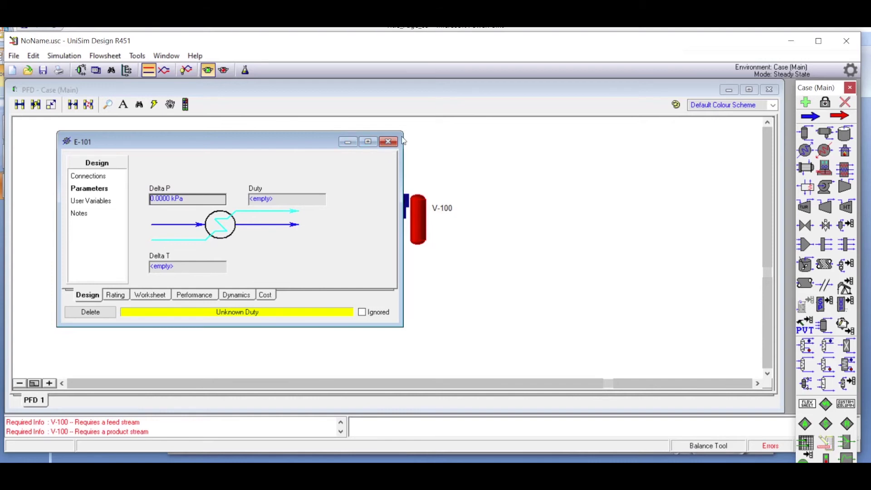
click(388, 142)
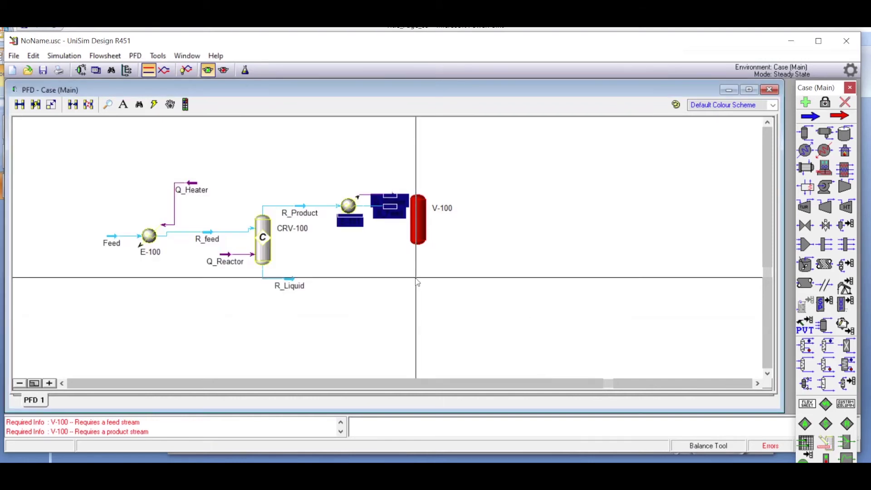
Move separator V-100 away from the cooler and connect it with S_Feed as inlet, Vapour as vapour outlet and Liquid as liquid outlet.
drag(420, 209, 454, 189)
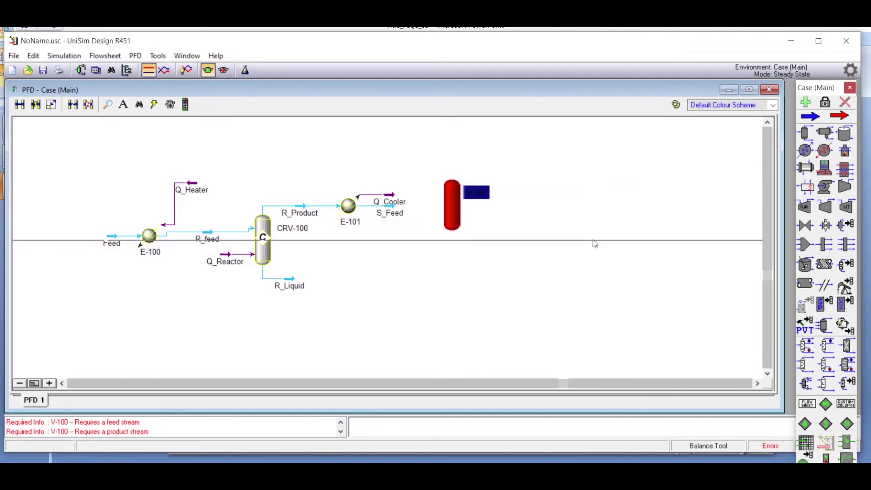
double_click(451, 205)
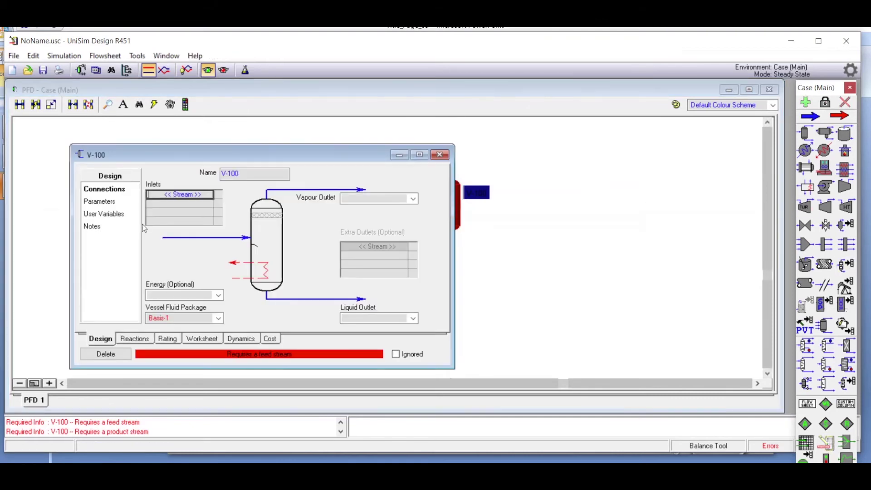
click(208, 195)
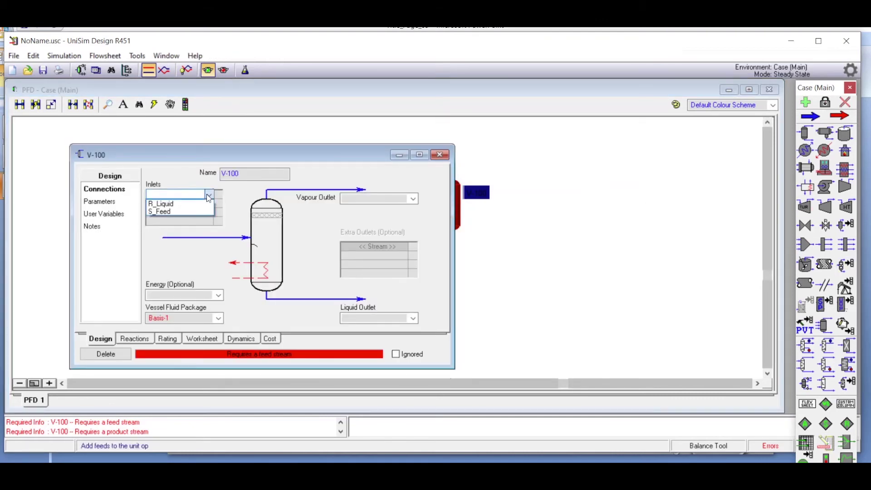
click(167, 212)
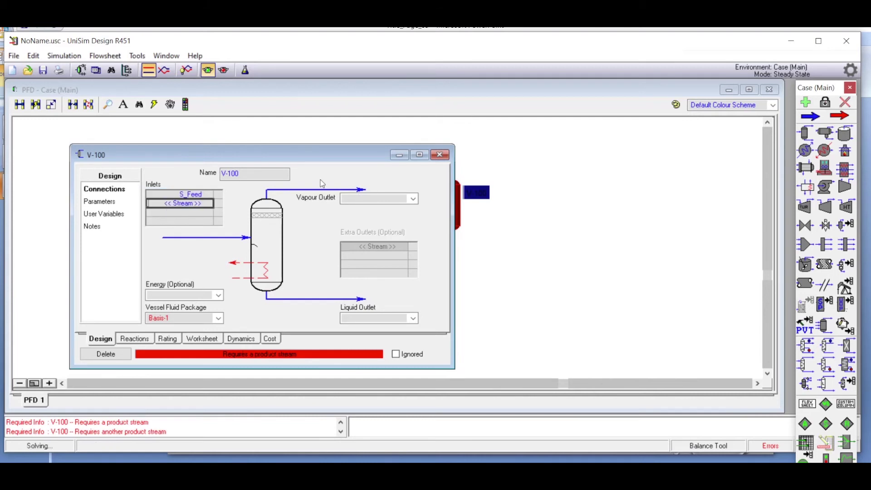
click(360, 199)
text(Vapour)
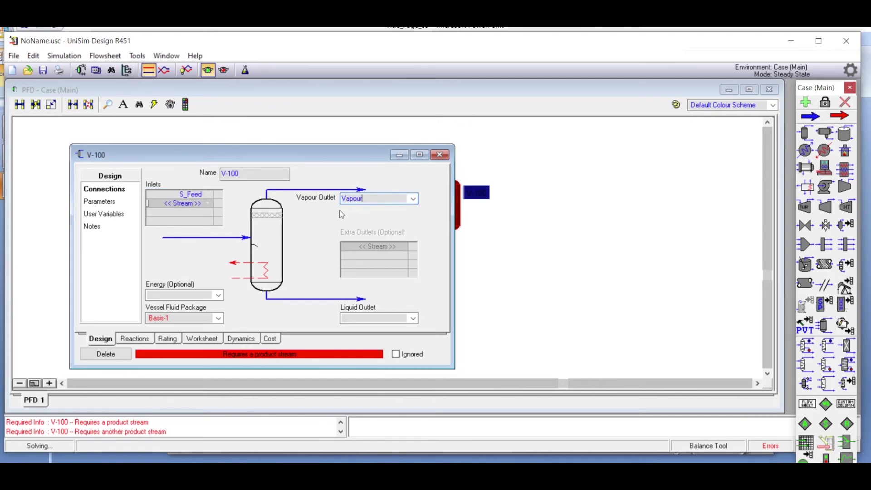
click(369, 316)
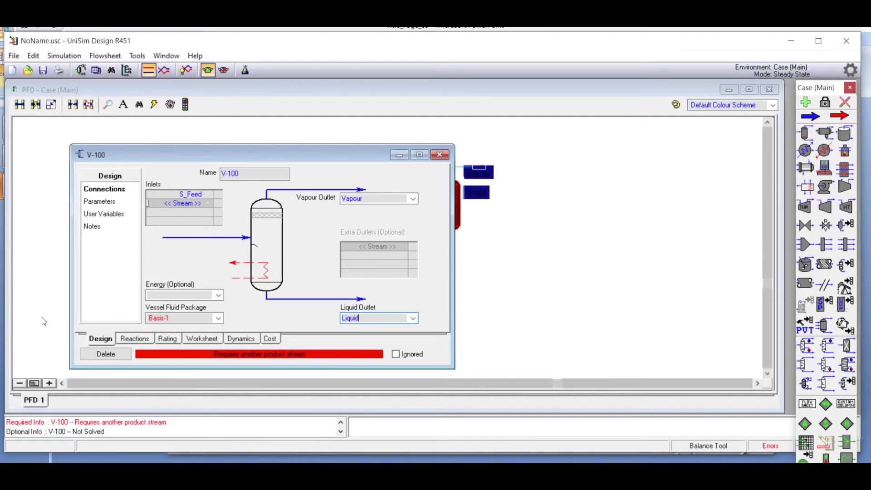
click(440, 155)
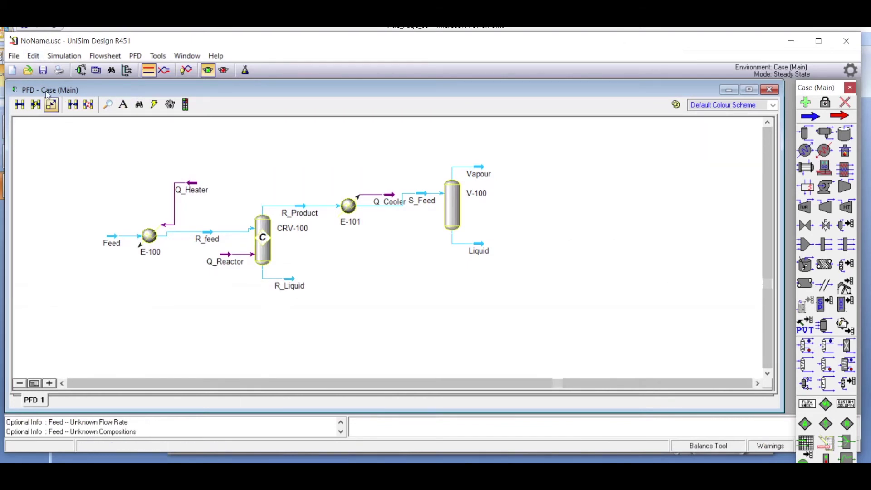
Open the workbook beside the flowsheet and set the Feed stream's n-Heptane mole fraction to 1.
click(96, 70)
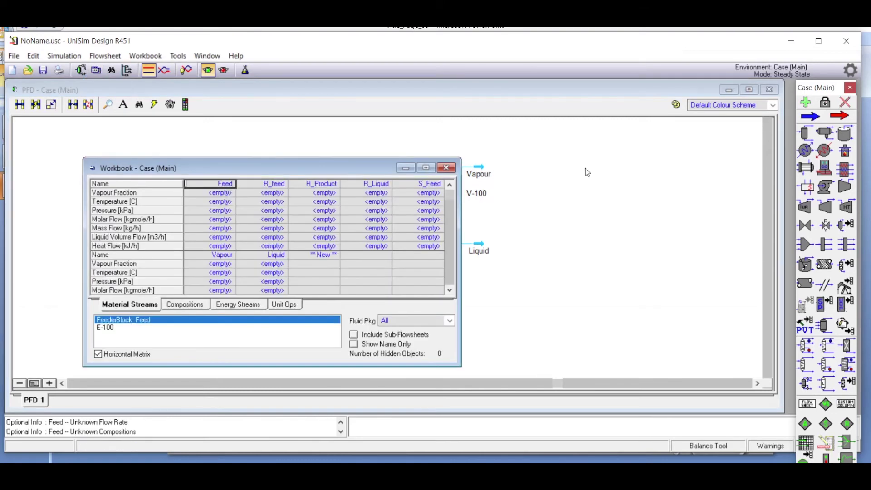
drag(335, 167, 634, 87)
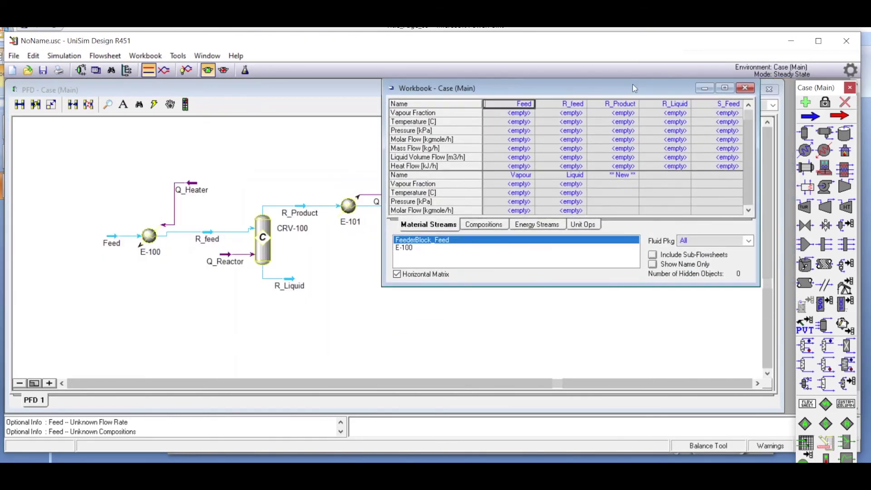
click(480, 225)
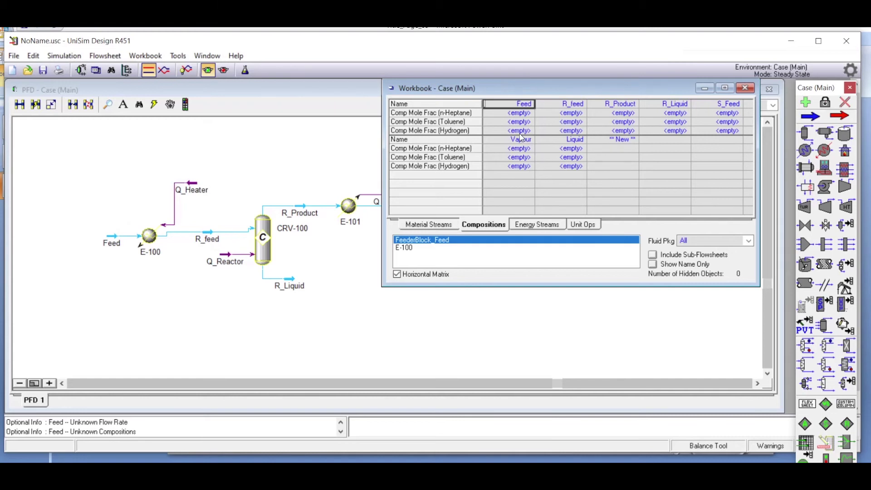
click(520, 115)
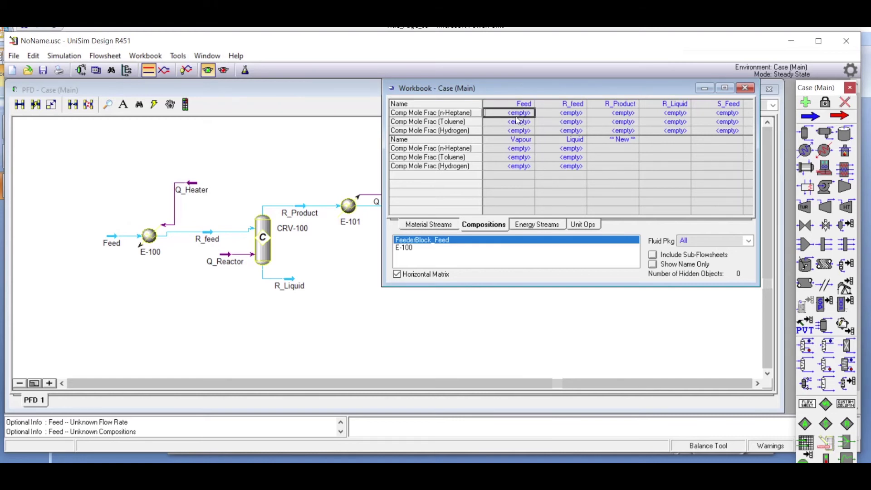
text(1)
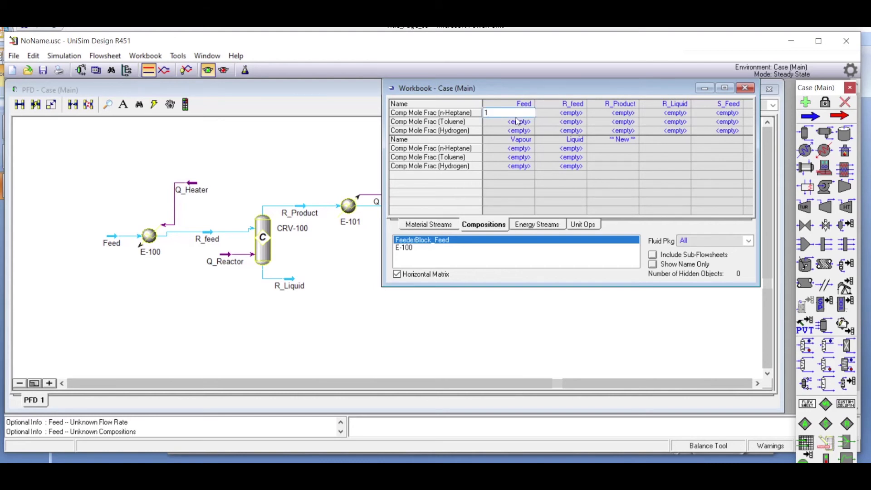
key(Return)
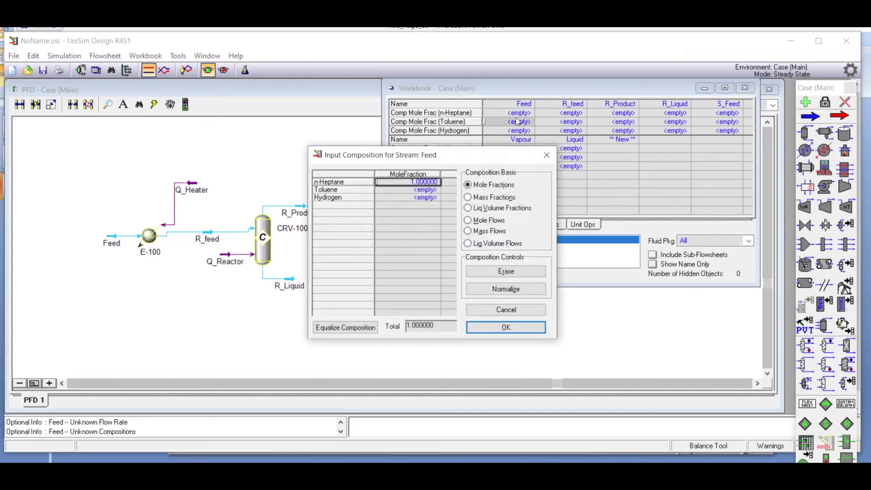
click(506, 327)
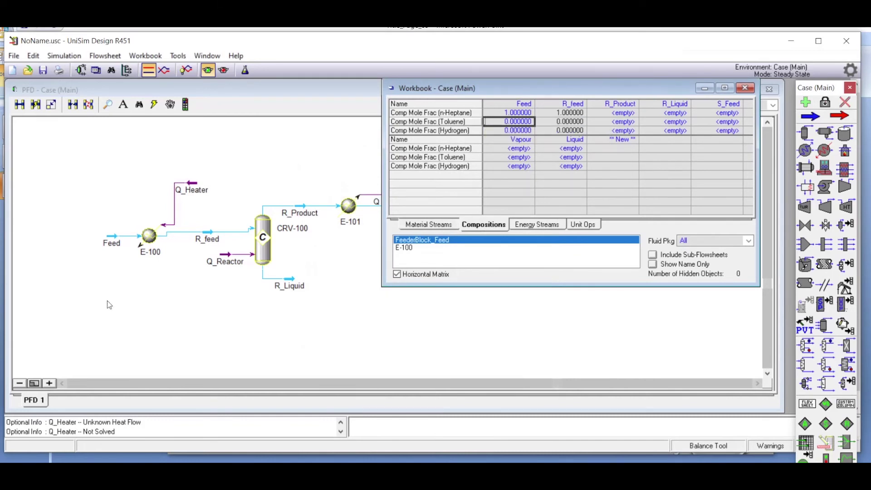
Specify the Feed stream in the workbook with temperature 20 C, pressure 1 atm and molar flow 100 kgmole/h.
click(426, 225)
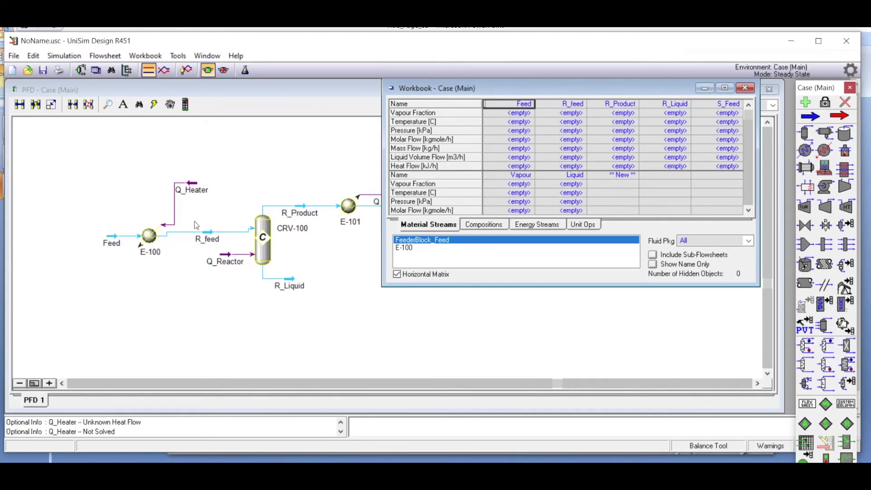
click(521, 122)
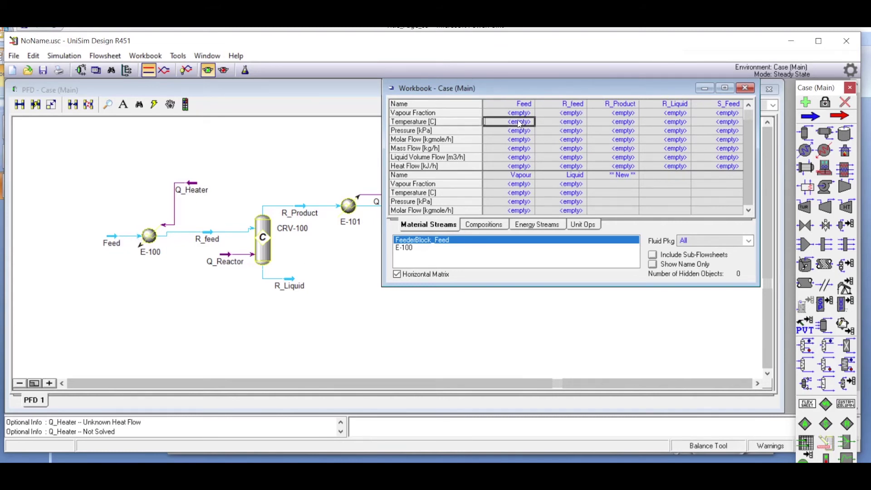
text(20)
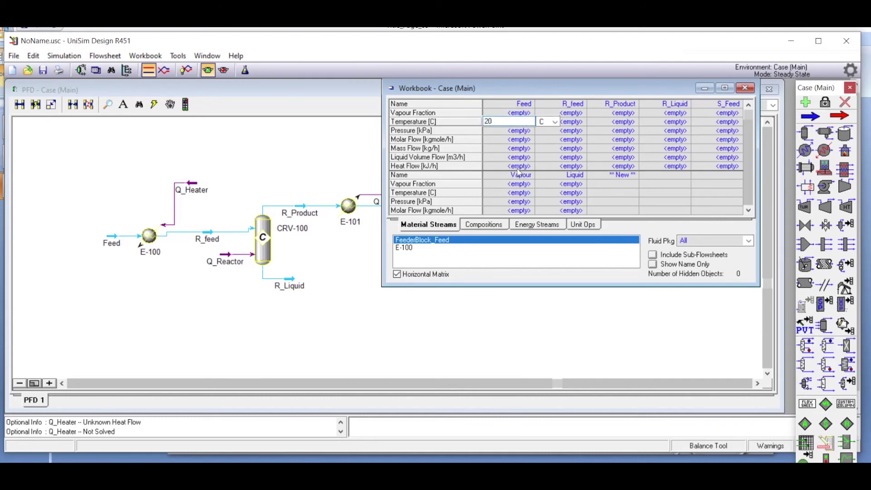
click(522, 132)
click(523, 134)
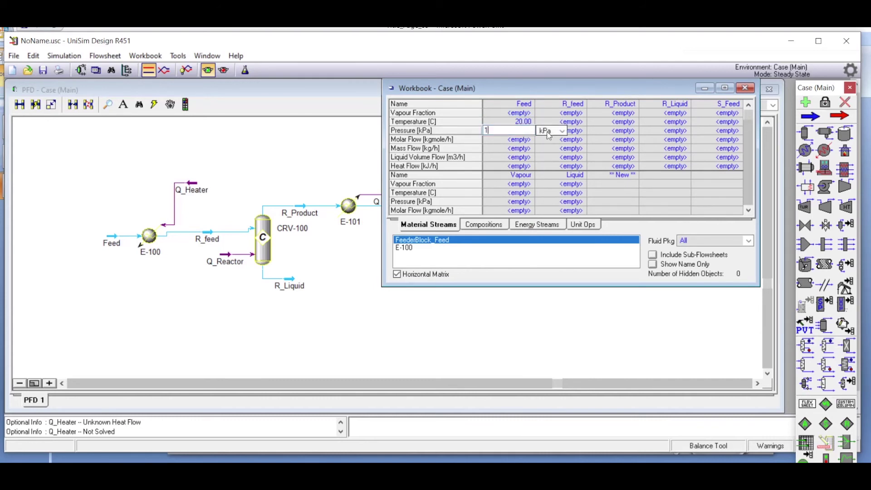
click(565, 132)
text(1)
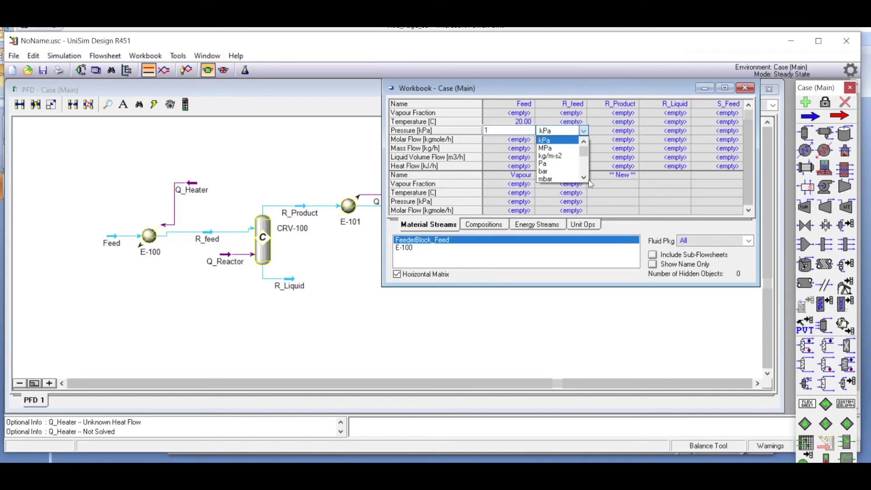
click(545, 179)
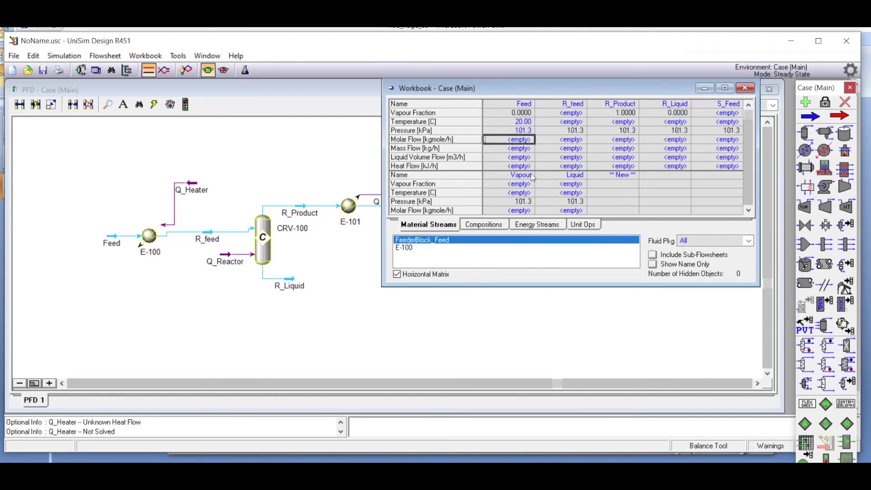
text(100)
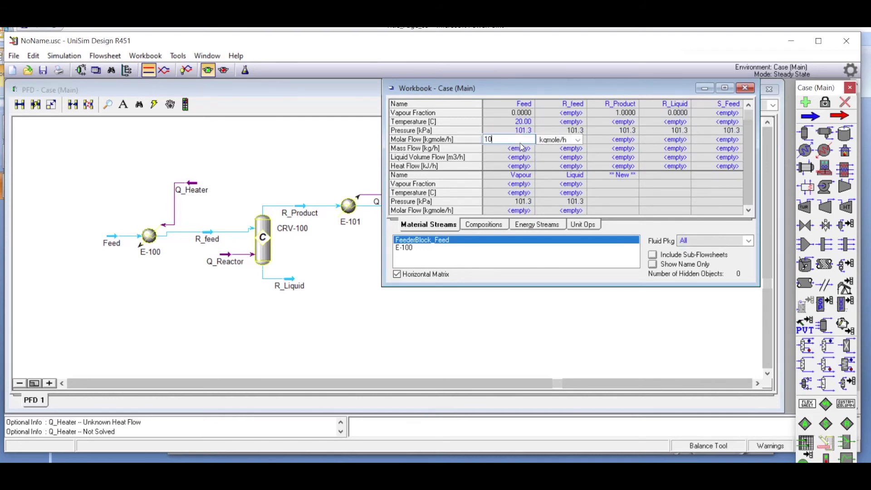
click(510, 266)
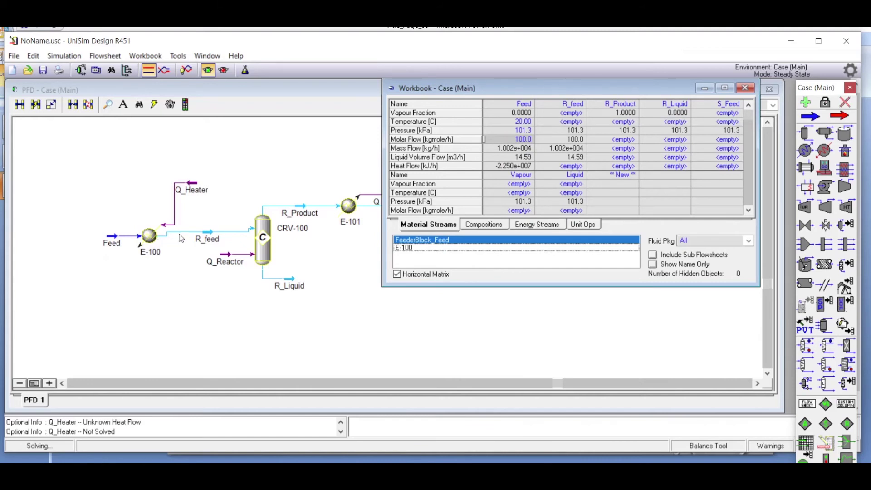
Set the temperature of the R_feed stream to 425 C in the workbook.
mouse_move(565, 146)
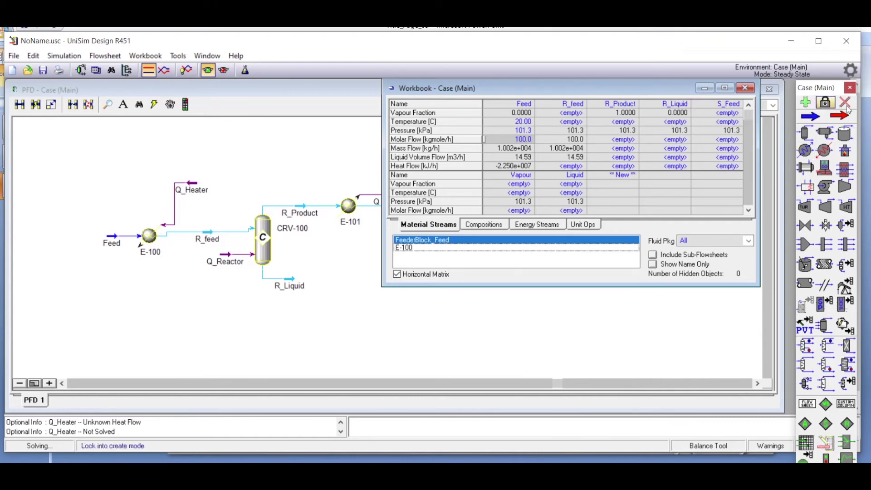
click(578, 124)
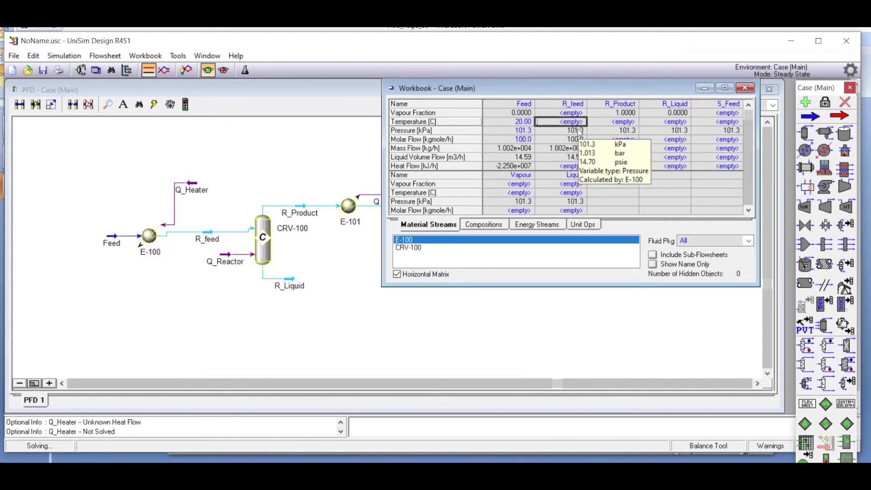
text(25)
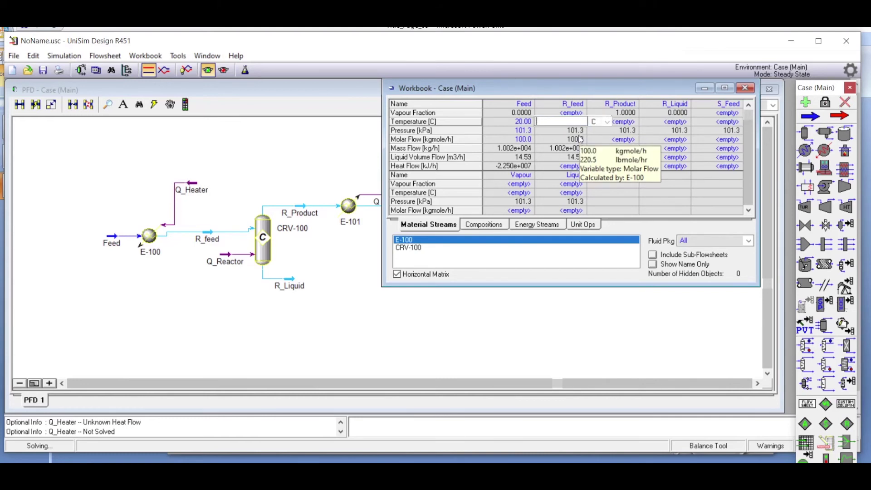
text(425)
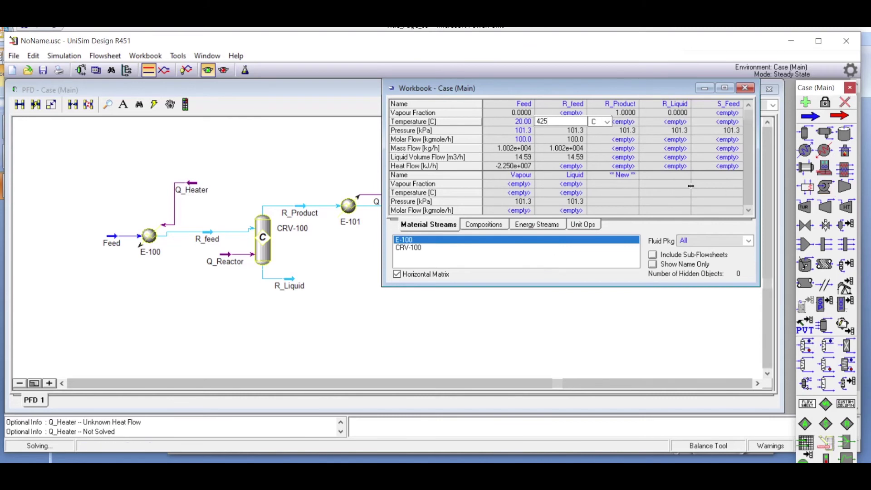
click(665, 201)
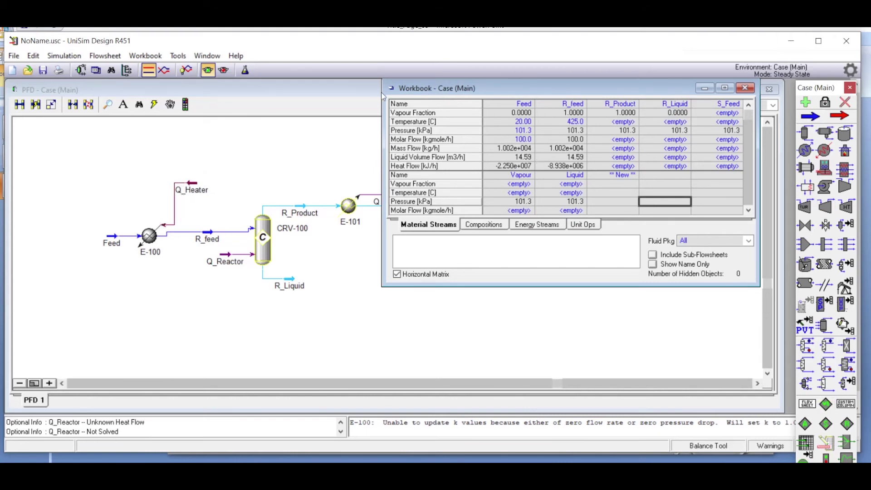
Shift the workbook clear of the reactor and set the R_Product stream's temperature to 425 C.
drag(516, 90, 537, 90)
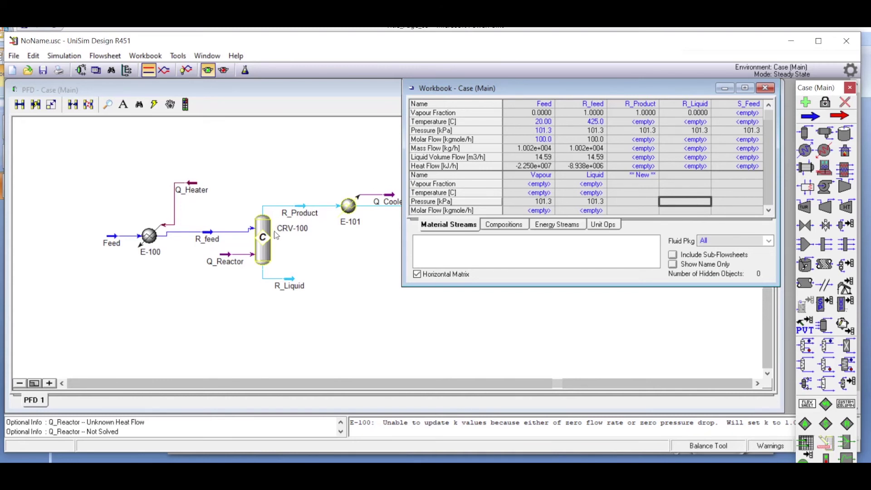
click(643, 125)
text(425)
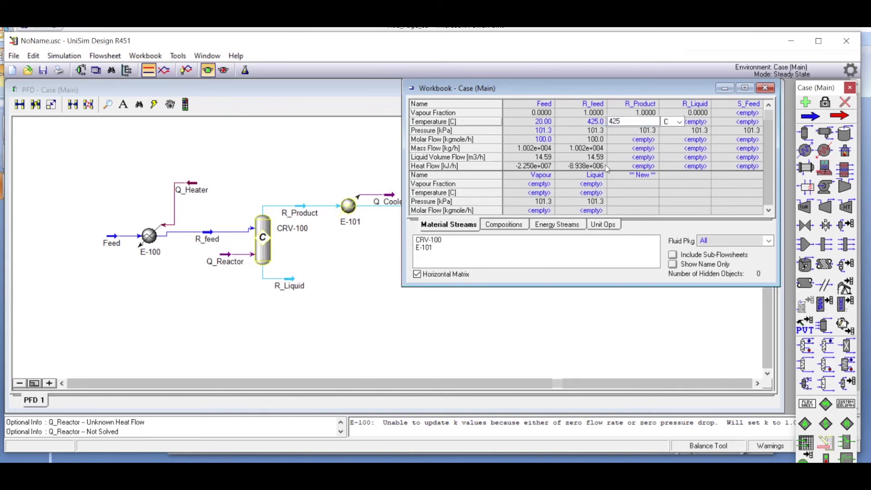
click(635, 186)
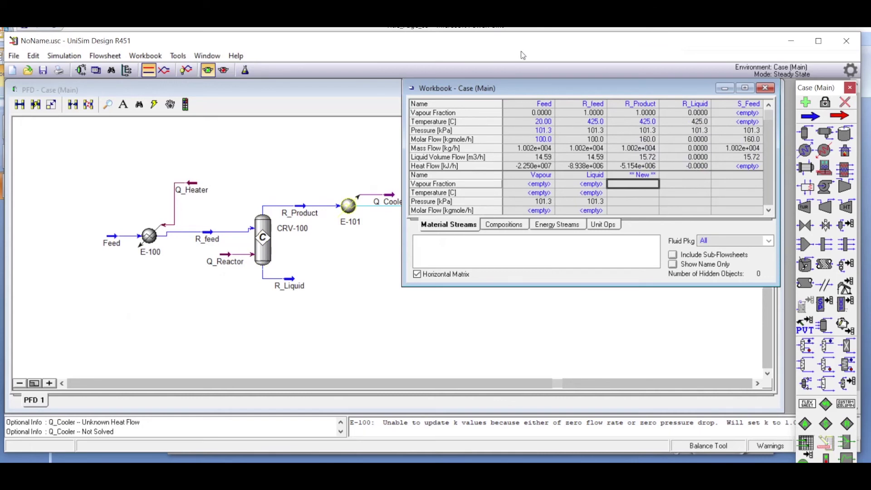
Move the workbook below the flowsheet so that the cooler and separator V-100 are uncovered.
drag(509, 91, 593, 89)
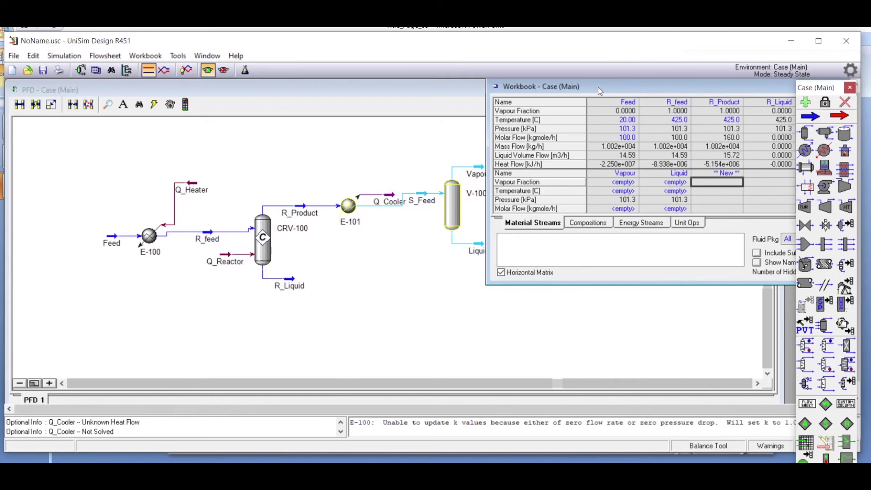
drag(598, 87, 501, 270)
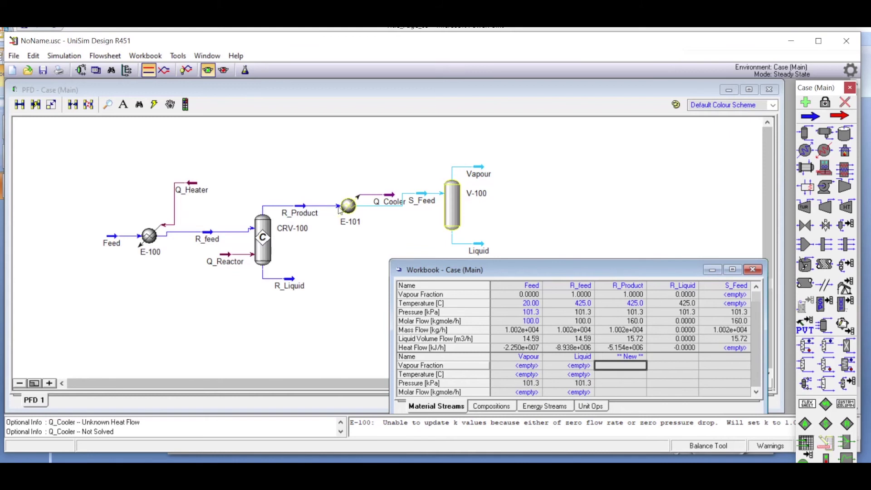
drag(516, 270, 402, 277)
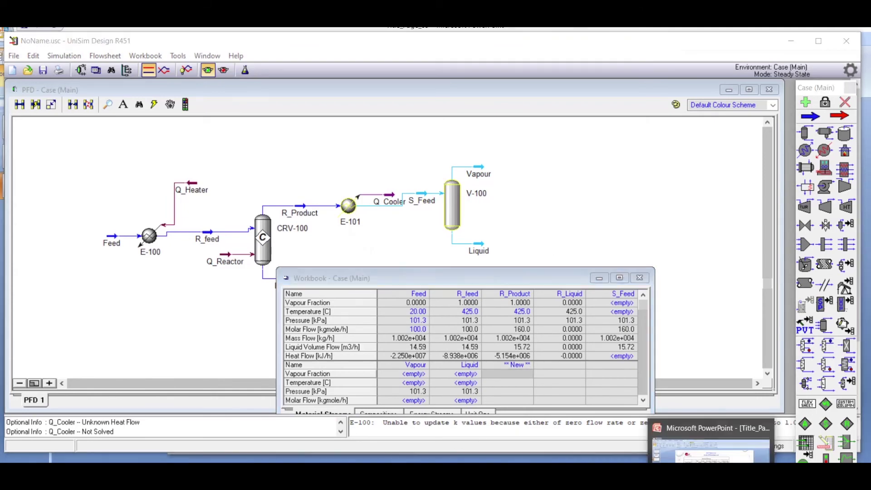
Check the problem statement slide in PowerPoint, return to UniSim Design and set the S_Feed stream's temperature to 20 C.
click(712, 450)
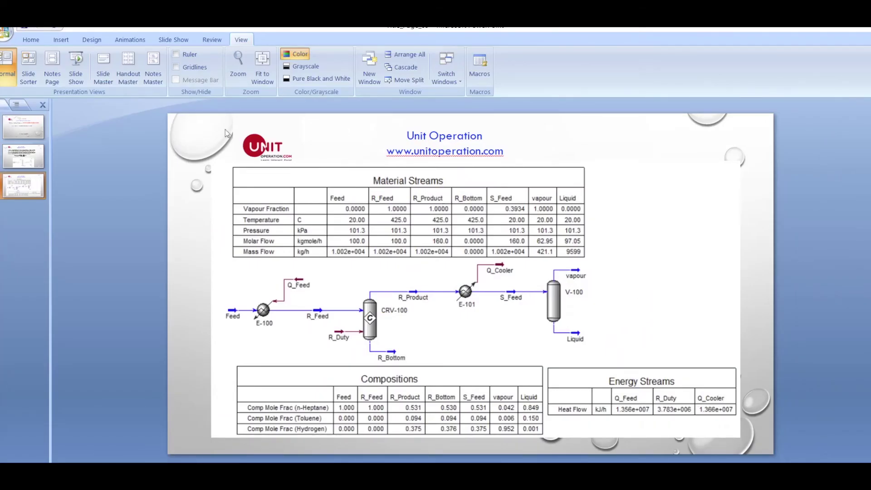
click(35, 159)
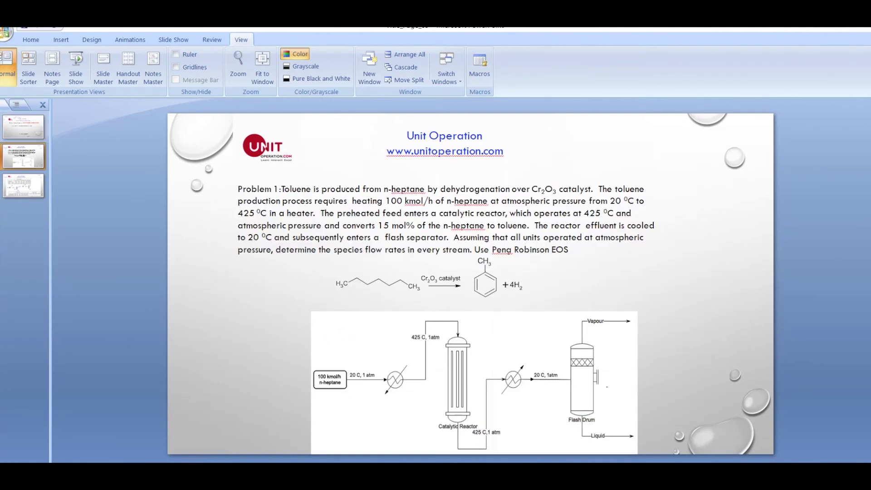
click(490, 447)
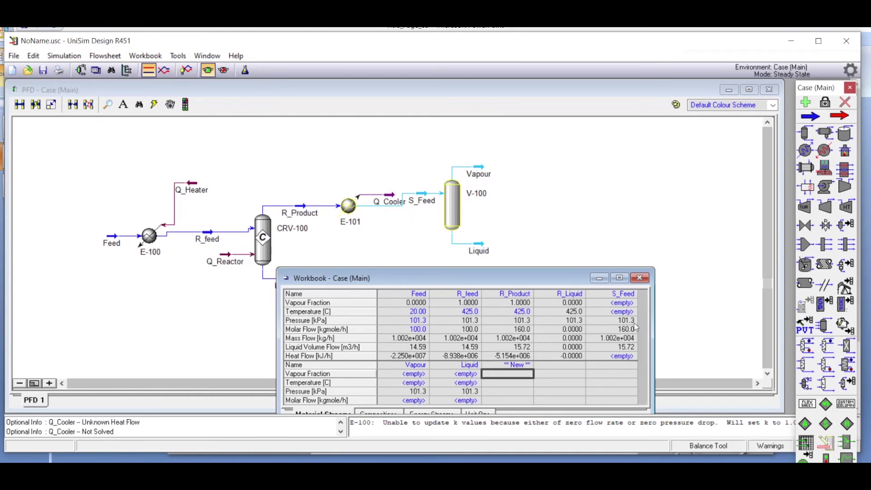
click(625, 313)
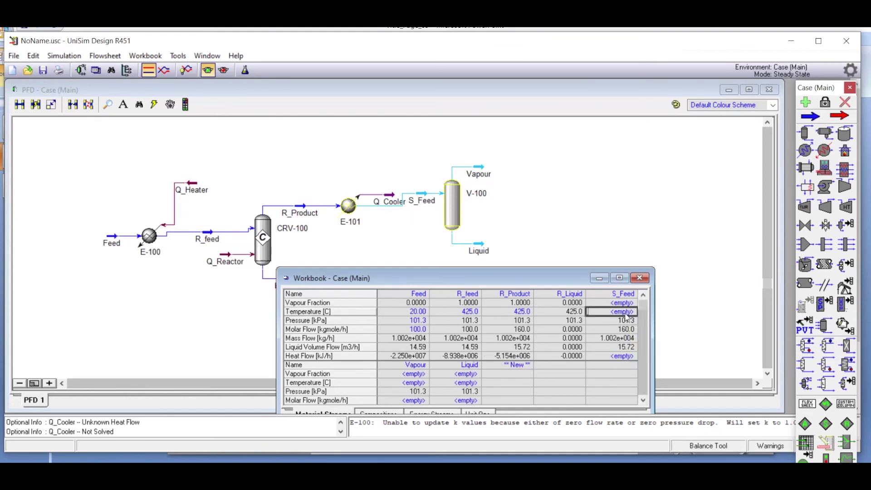
text(20)
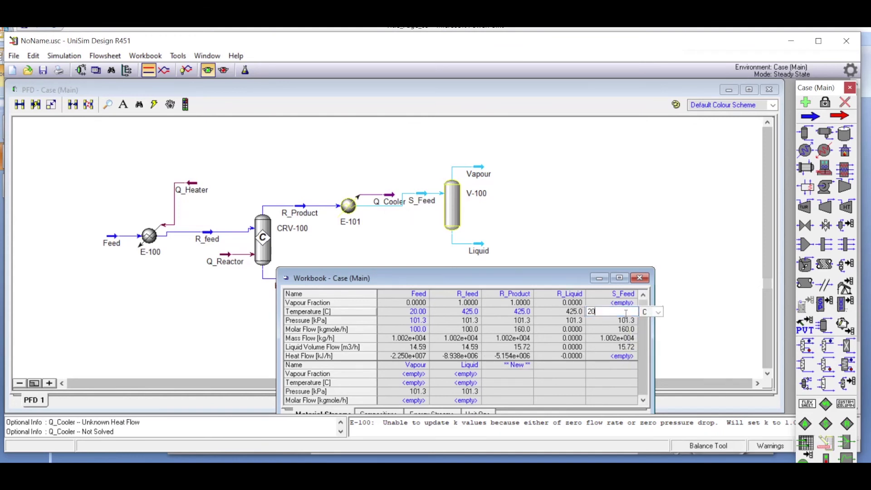
click(706, 320)
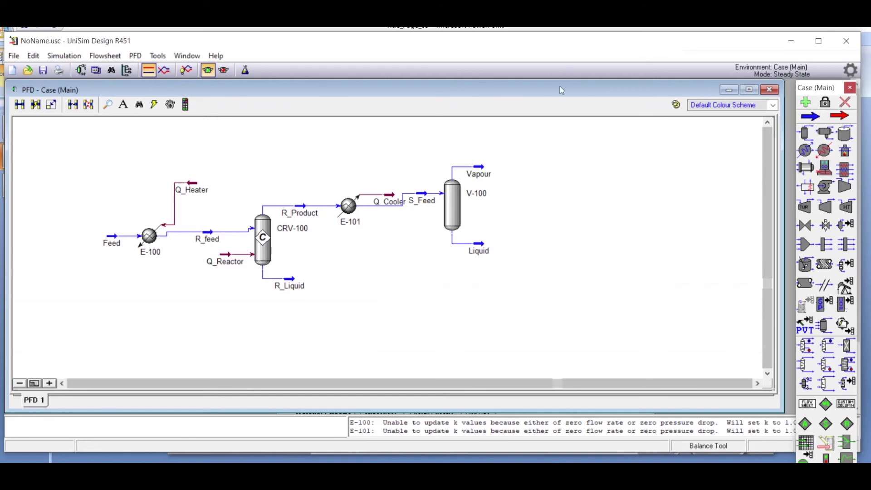
Insert the Material Streams workbook table into the PFD below the flowsheet and fit the whole table in view.
drag(559, 86, 566, 79)
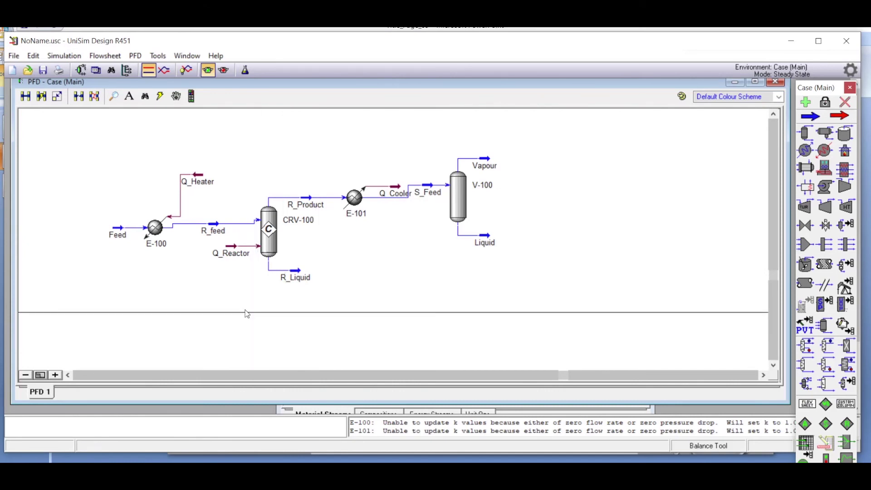
right_click(413, 277)
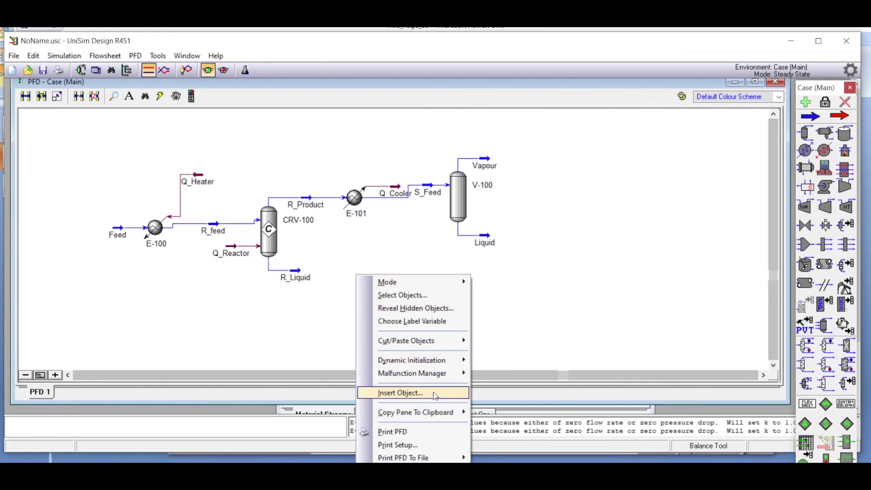
click(399, 476)
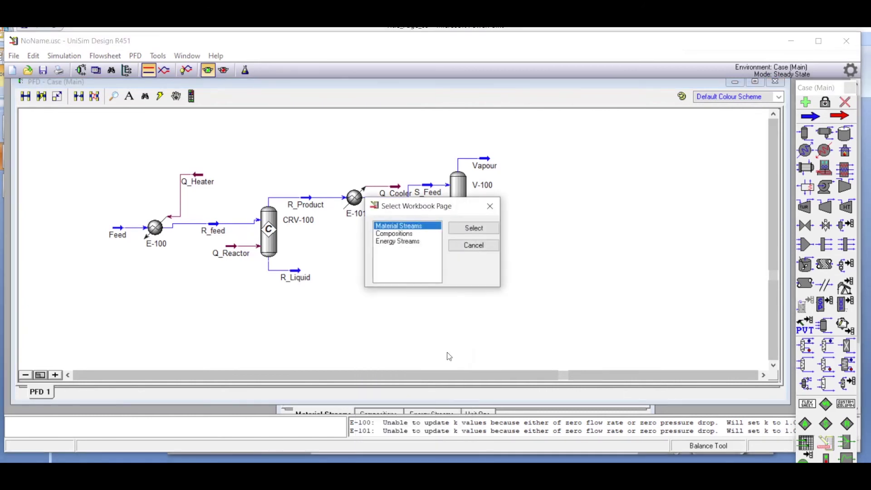
click(474, 228)
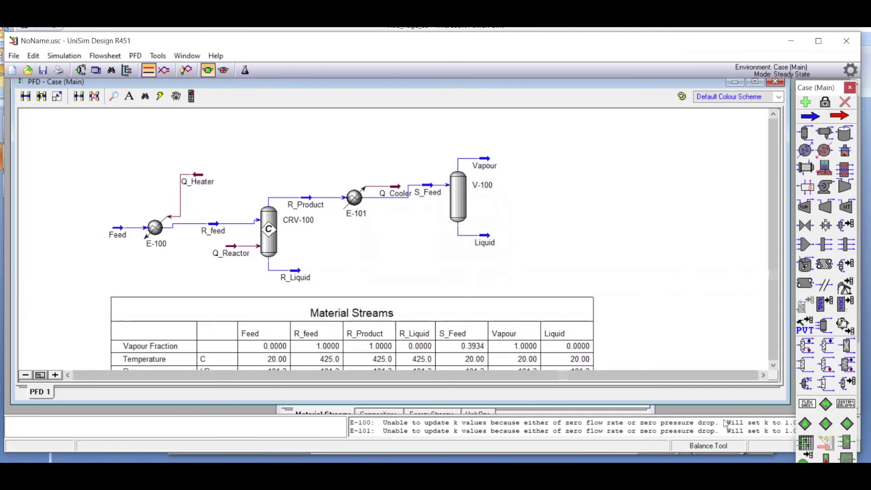
drag(713, 411, 714, 420)
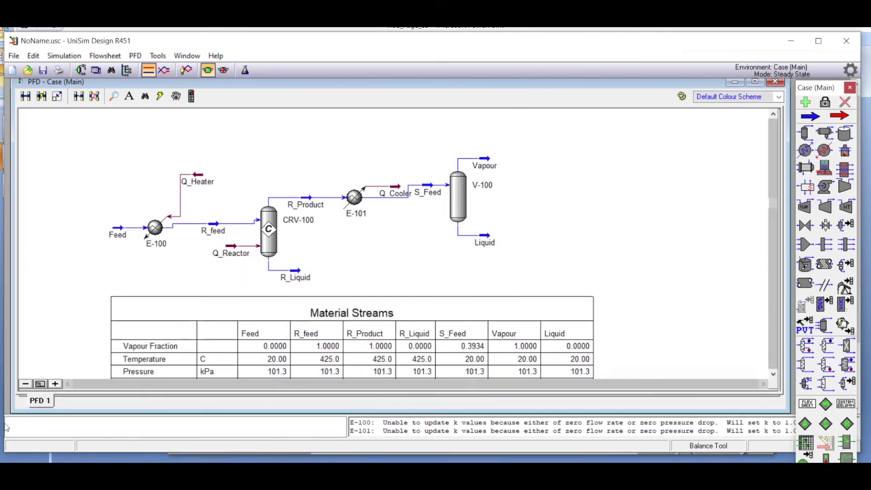
click(27, 384)
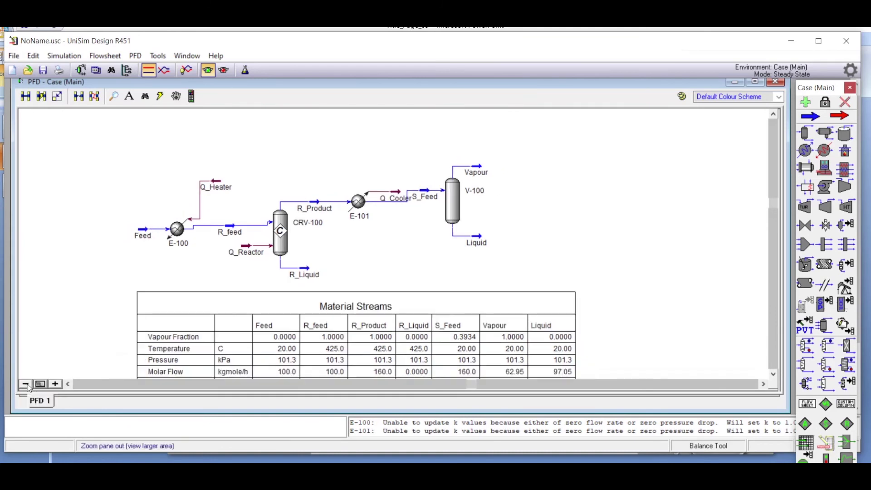
click(27, 385)
click(26, 385)
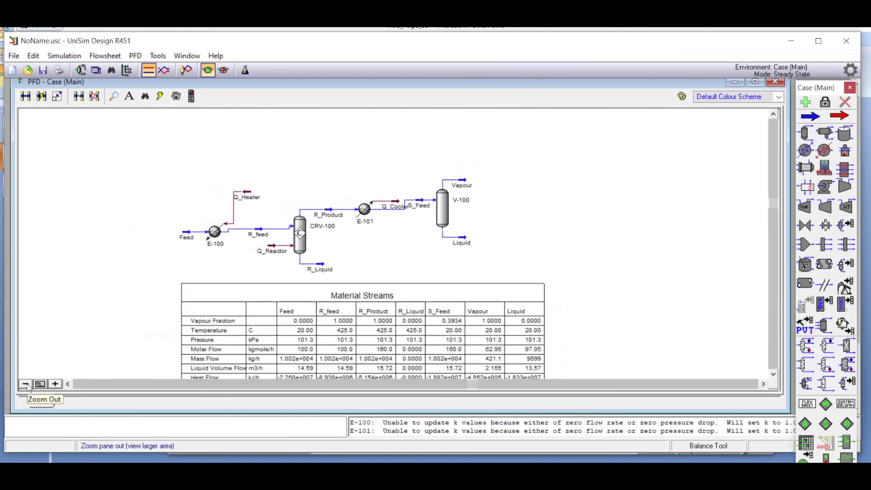
click(26, 385)
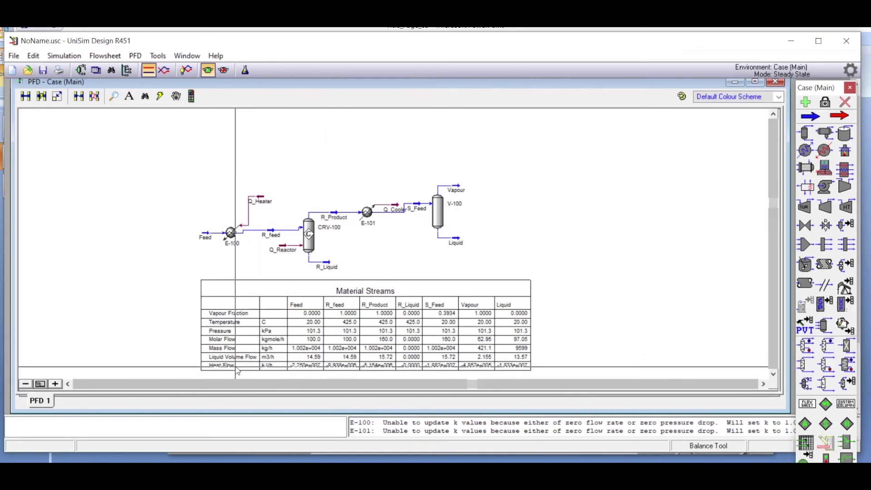
Remove the Liquid Volume Flow and Heat Flow variables from the workbook's Material Streams page setup.
click(96, 70)
click(150, 56)
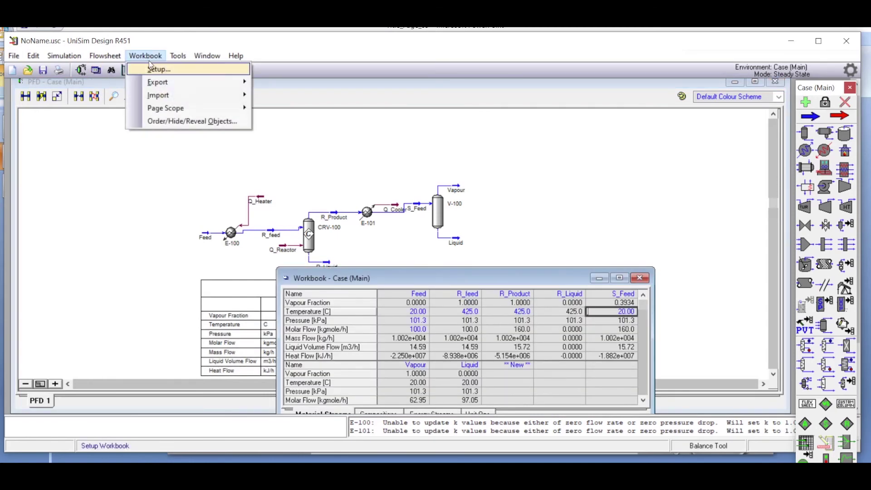
click(158, 69)
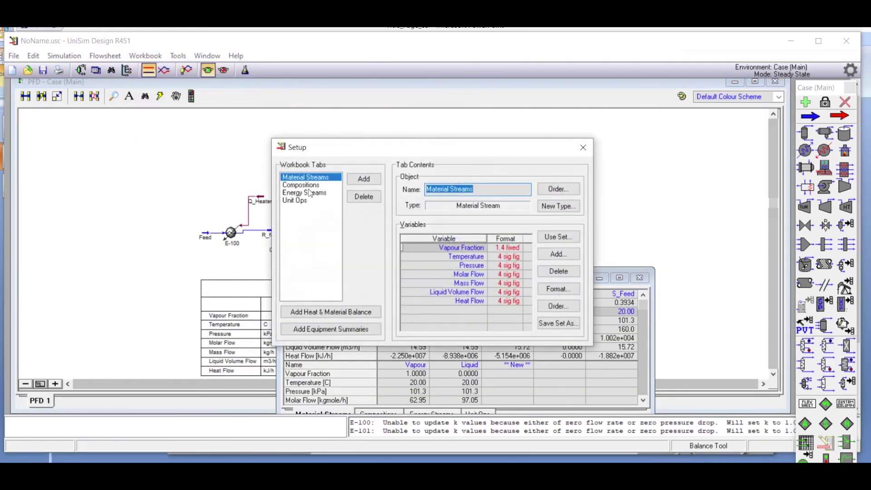
click(445, 291)
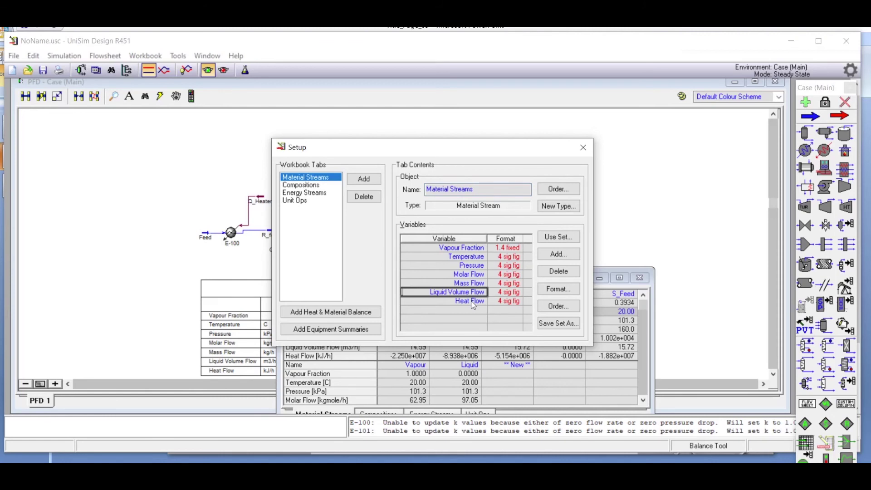
click(558, 270)
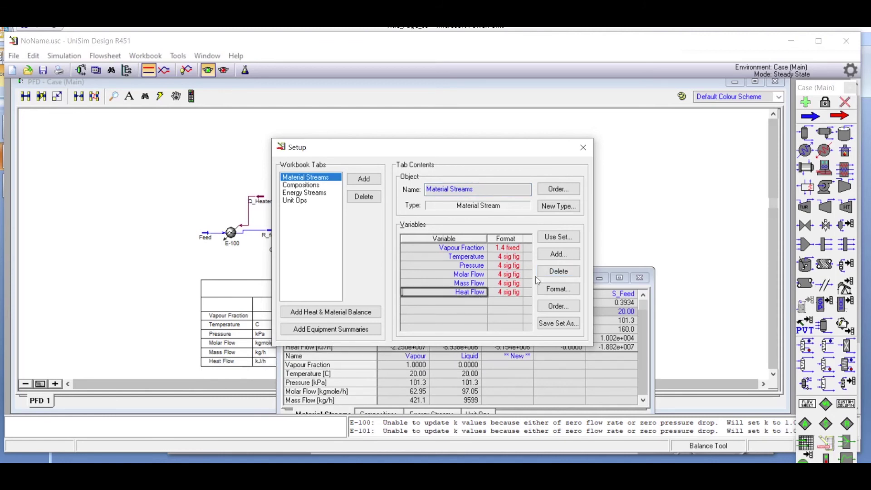
click(558, 271)
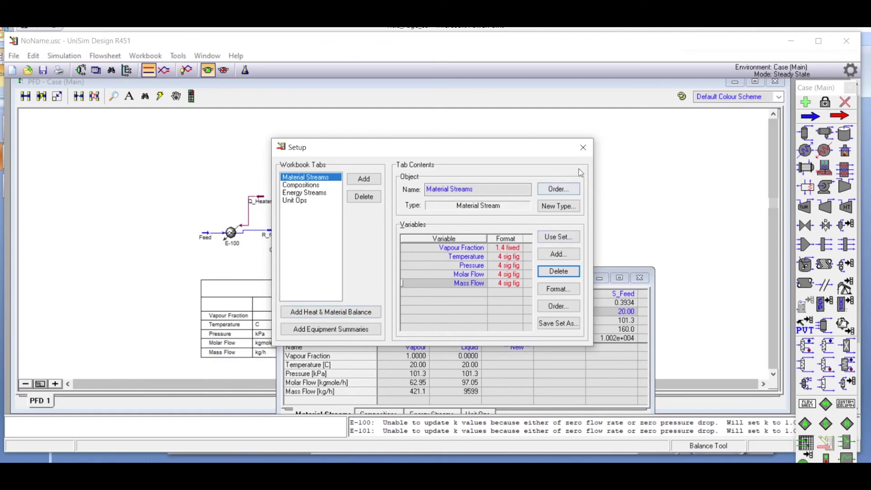
click(583, 147)
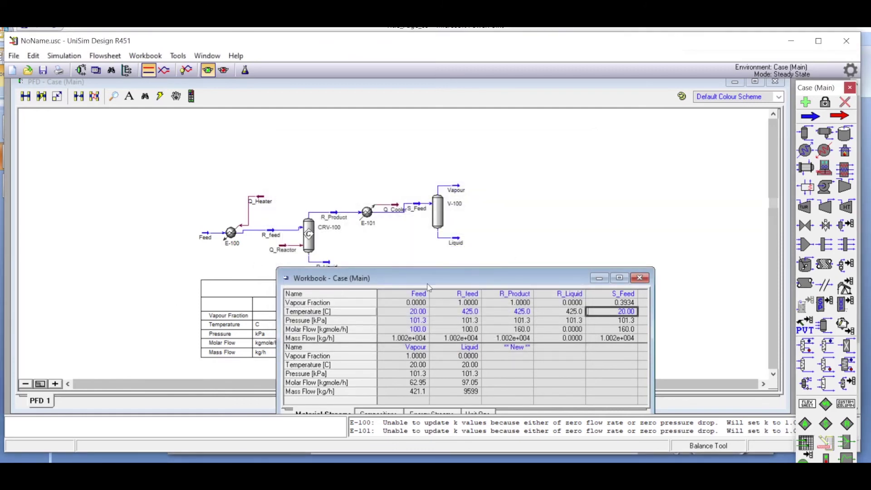
Review the component mole fractions of all streams in the workbook, moving it as needed to compare them with the flowsheet.
drag(543, 278, 555, 121)
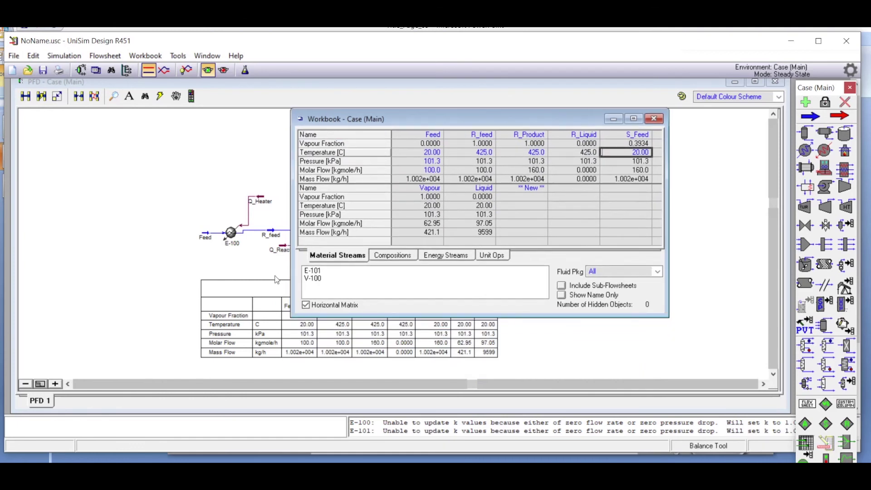
click(393, 256)
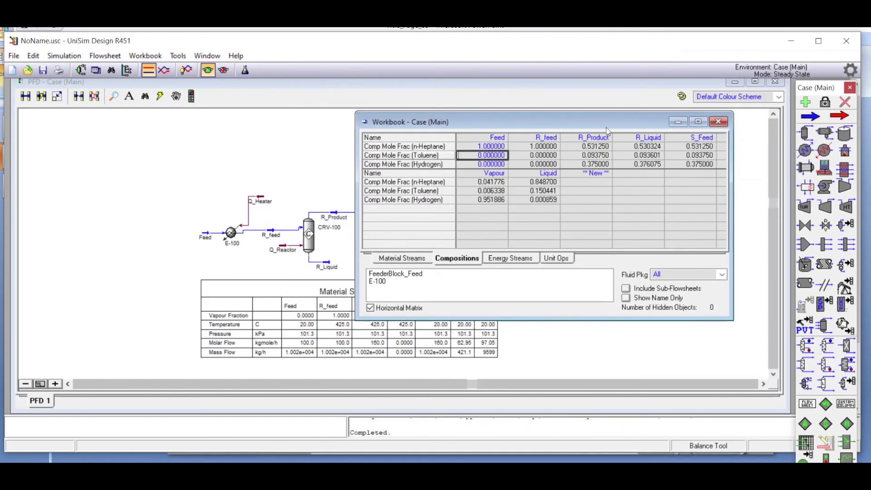
drag(596, 121, 618, 154)
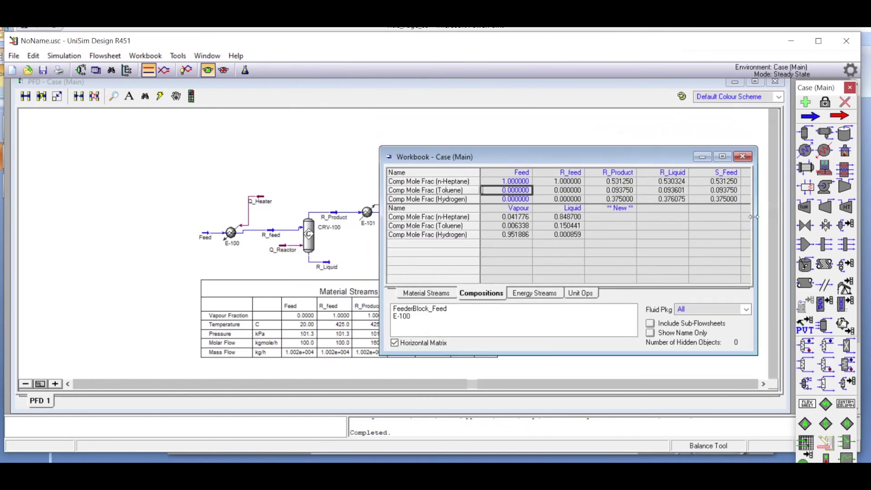
drag(529, 158, 523, 291)
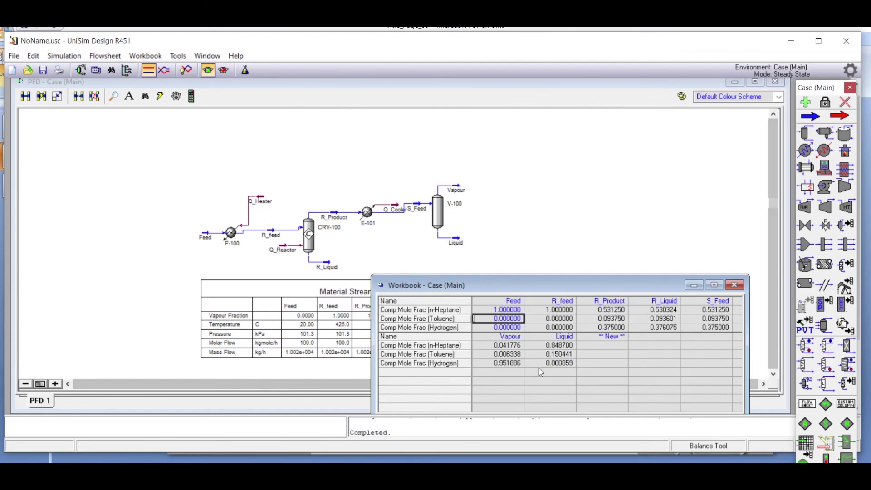
drag(560, 280, 600, 78)
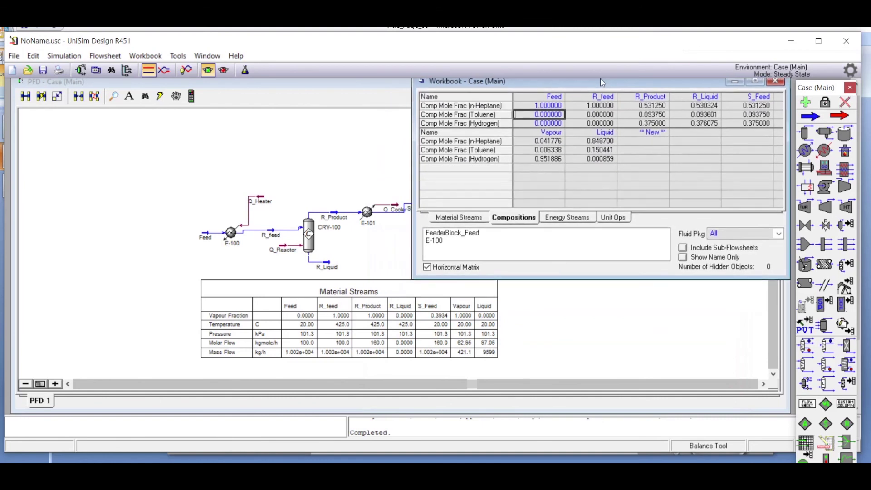
Examine the heat flow and power of the Q_Heater energy stream, plus the Q_Cooler stream and reactor feed on the flowsheet.
right_click(92, 172)
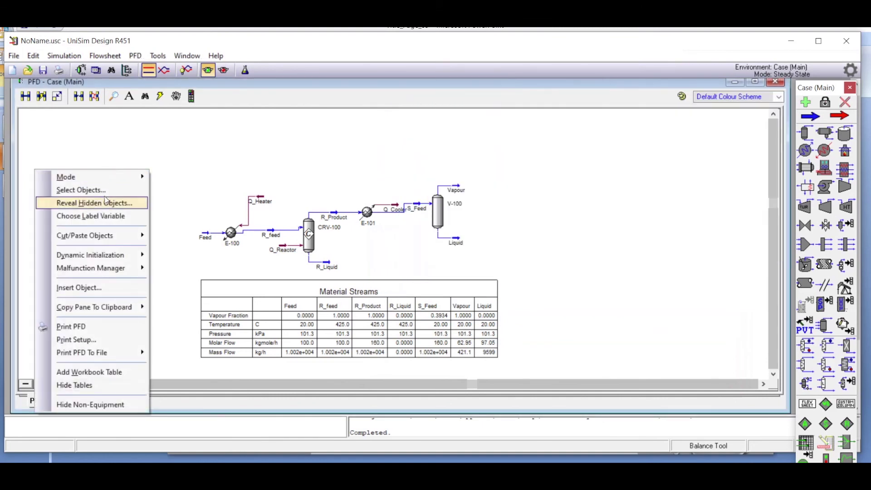
click(262, 201)
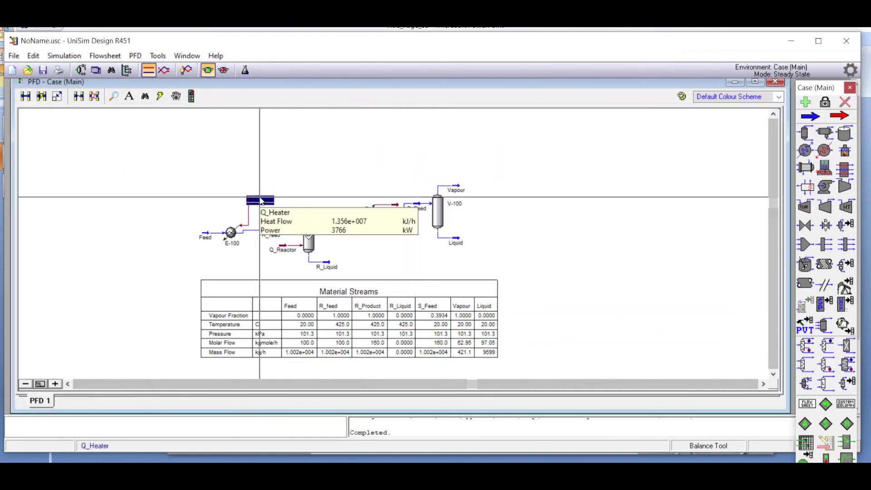
right_click(261, 201)
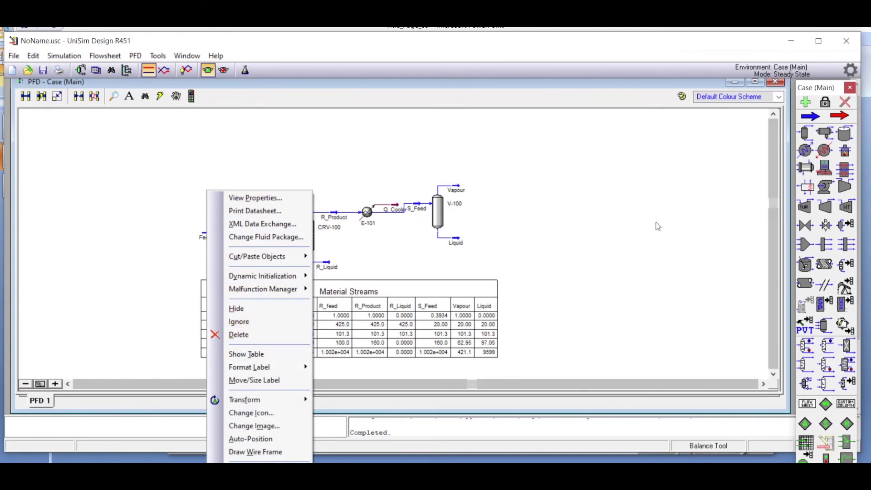
click(638, 225)
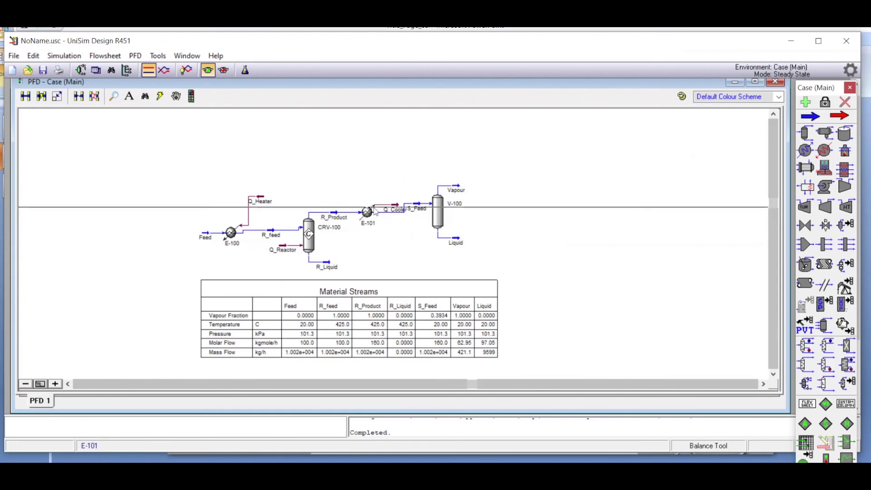
mouse_move(396, 206)
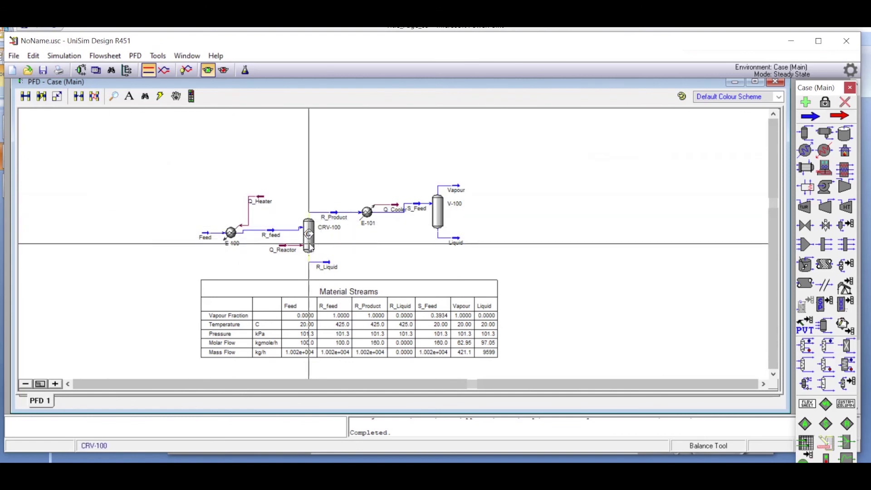
mouse_move(286, 229)
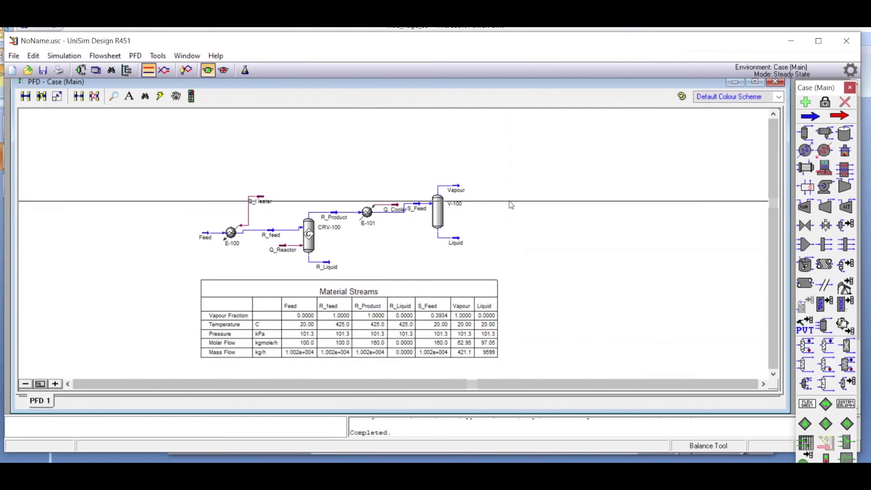
Reopen the workbook and check the pressures and molar flows of the R_Product, R_Liquid and S_Feed streams.
right_click(509, 202)
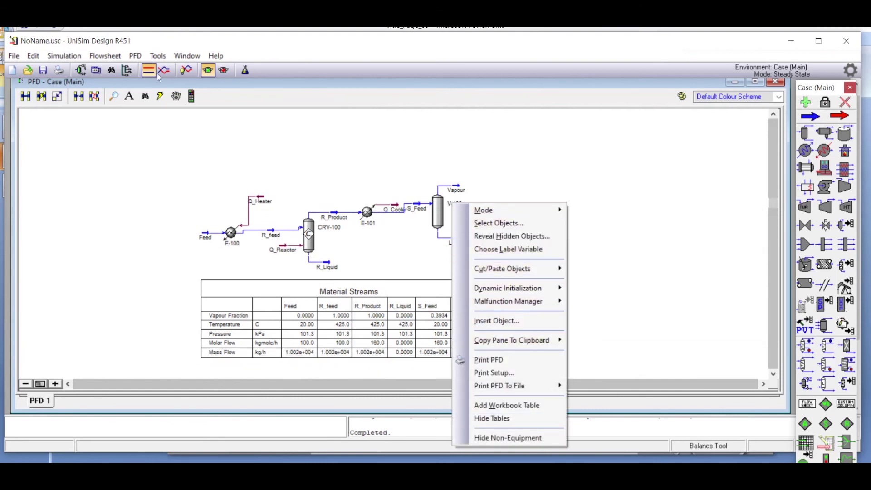
click(97, 71)
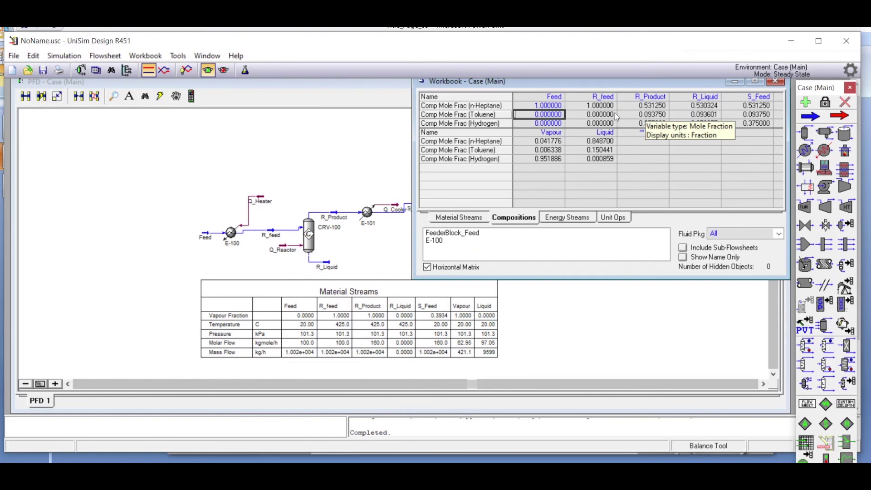
click(466, 219)
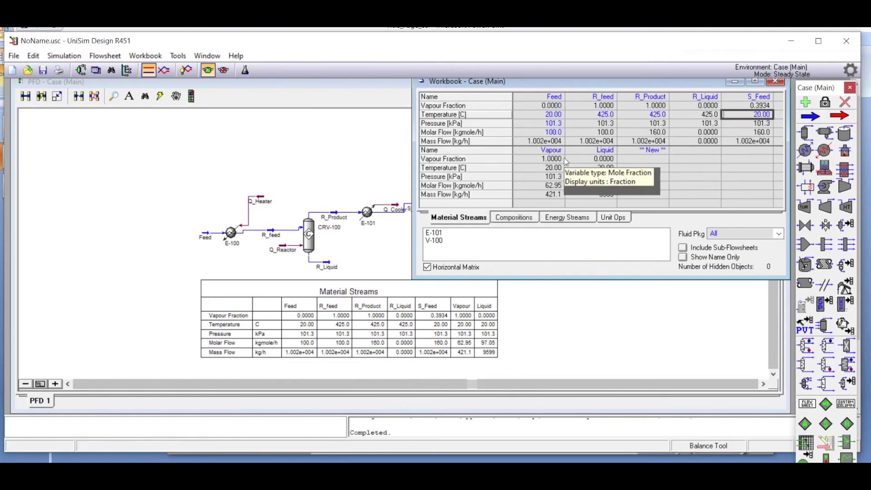
mouse_move(749, 134)
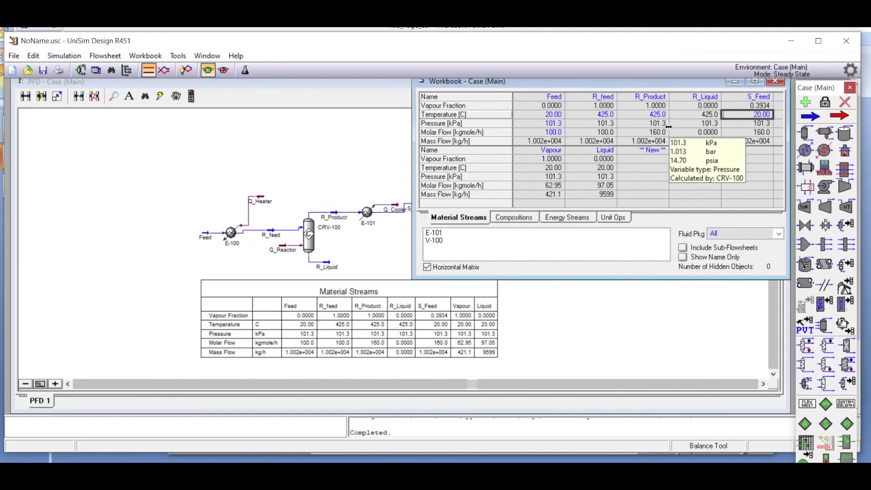
mouse_move(696, 137)
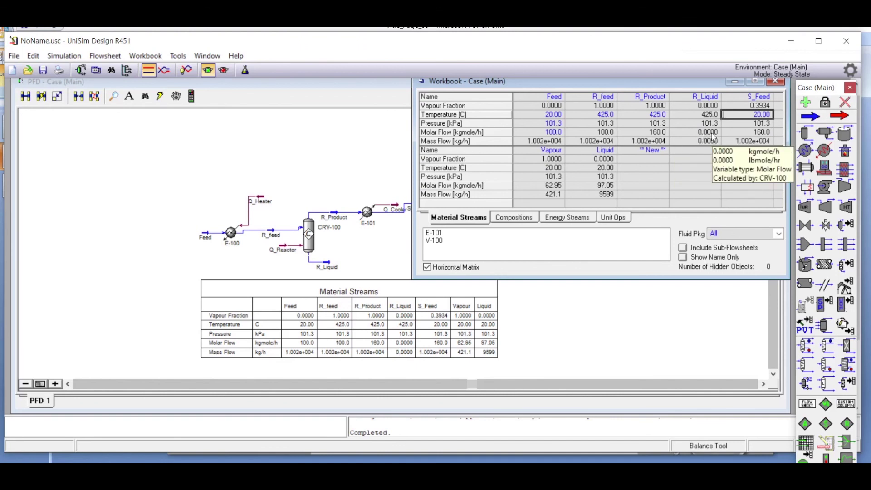
mouse_move(654, 138)
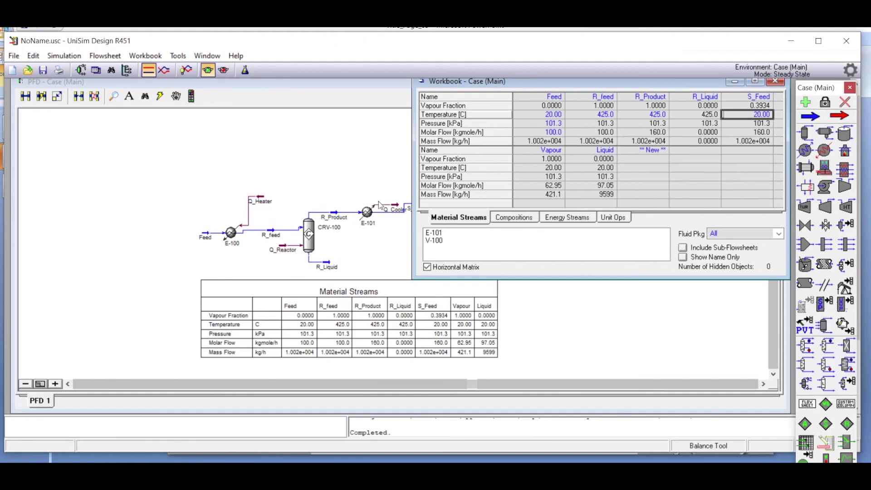
Move the workbook below the separator and examine the molar flows and compositions of the Vapour and Liquid streams.
drag(701, 85, 659, 257)
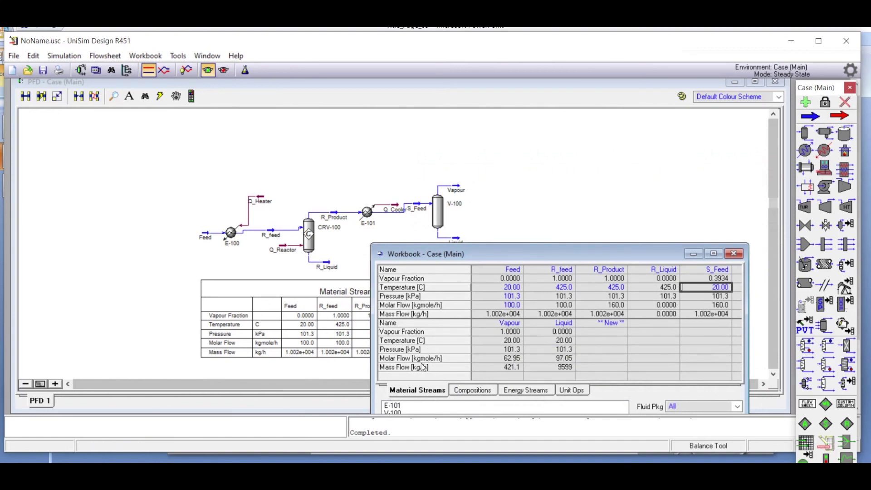
mouse_move(509, 363)
mouse_move(572, 360)
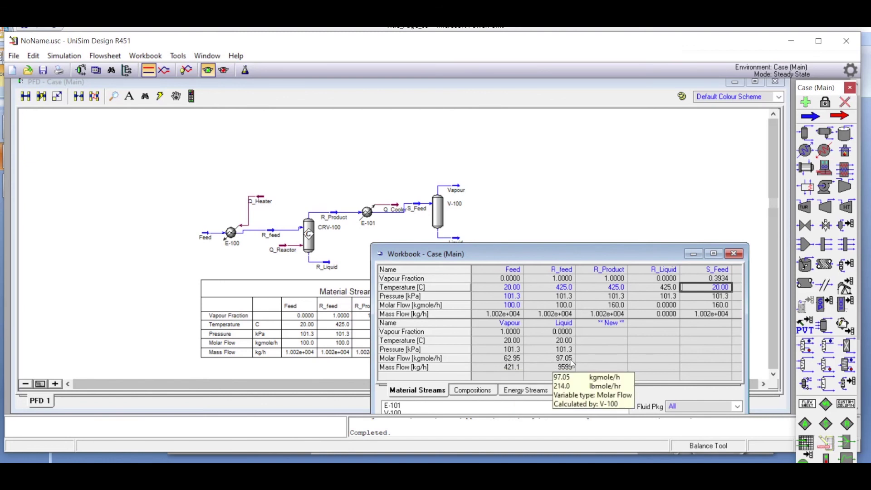
click(486, 394)
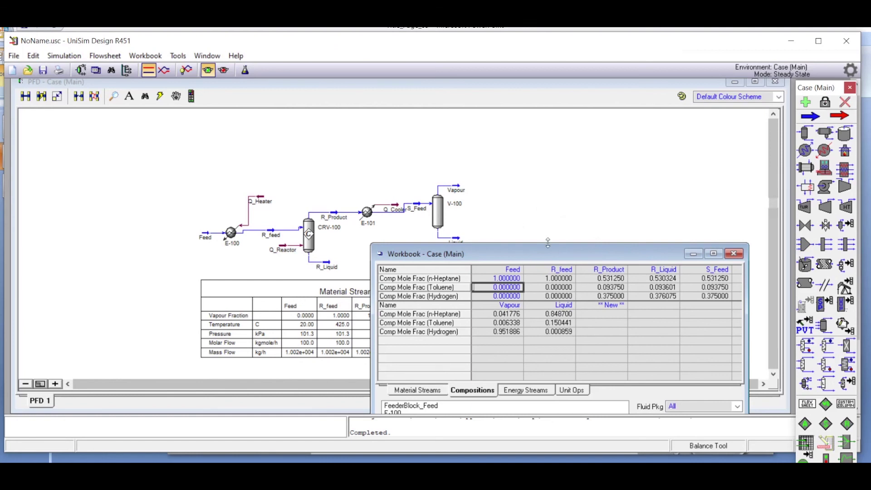
drag(556, 252, 532, 262)
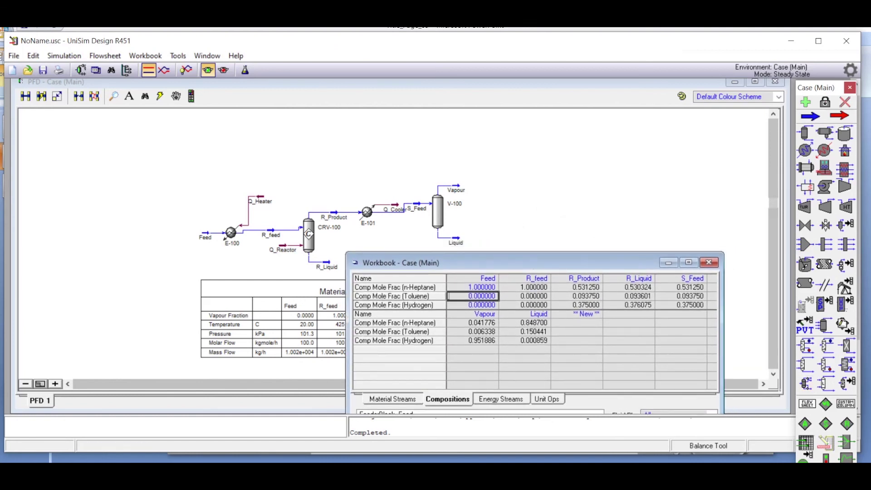